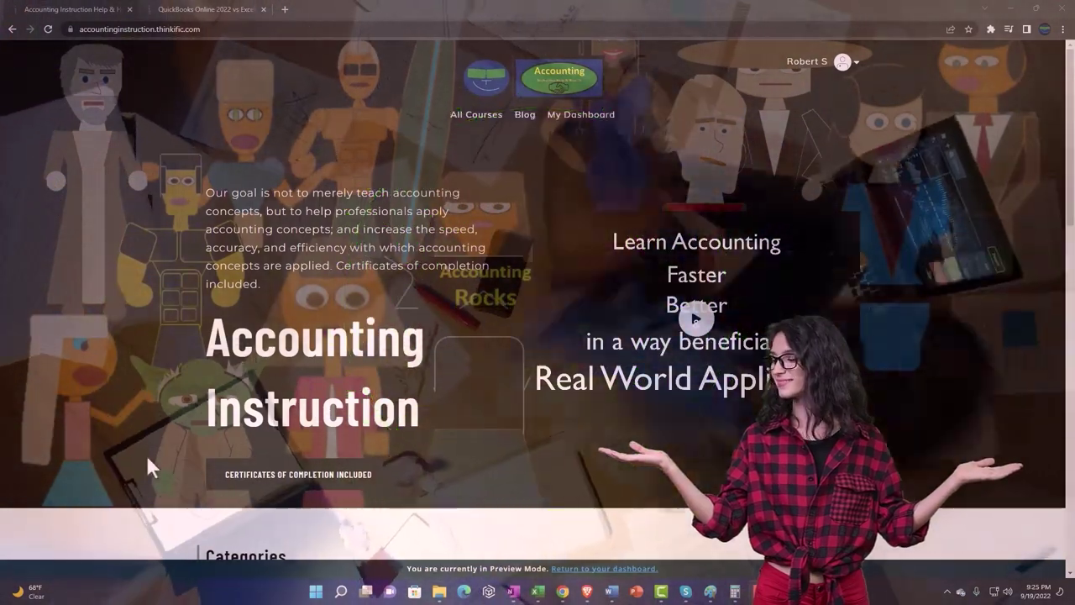
Browse the course categories on the Accounting Instruction site and open the OneNote - Getting Started 2022 section of the QuickBooks Online 2022 course.
scroll(148, 457, "down", 5)
scroll(148, 461, "down", 3)
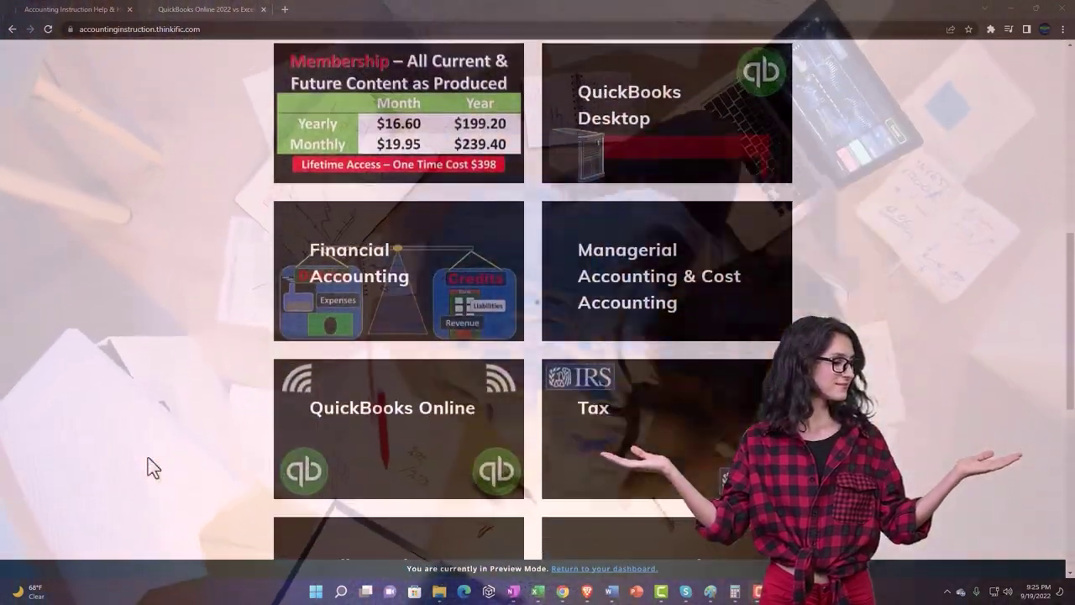
scroll(147, 467, "down", 4)
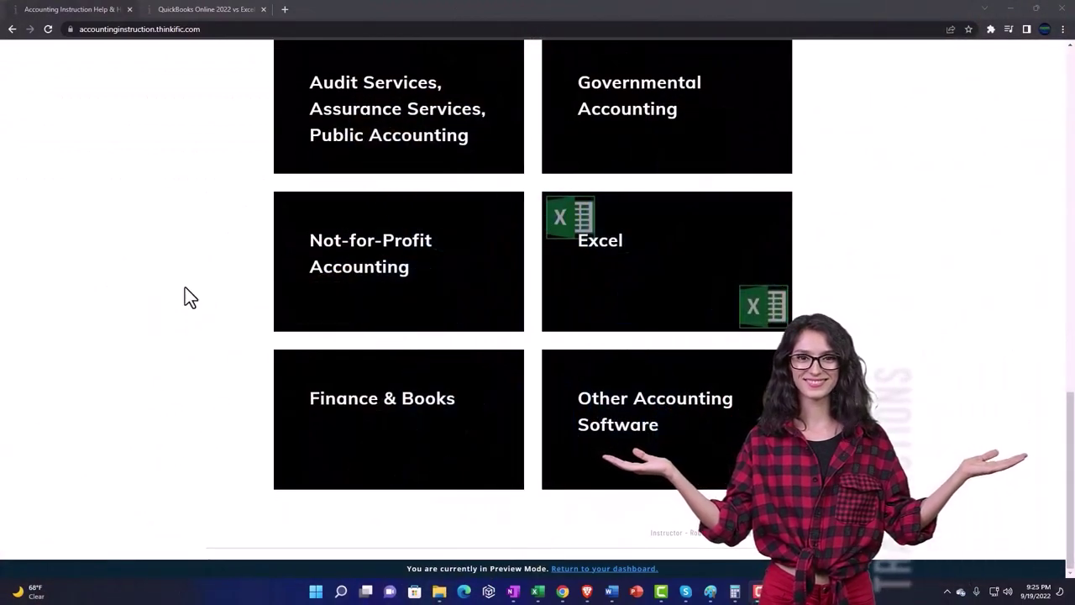
left_click(194, 12)
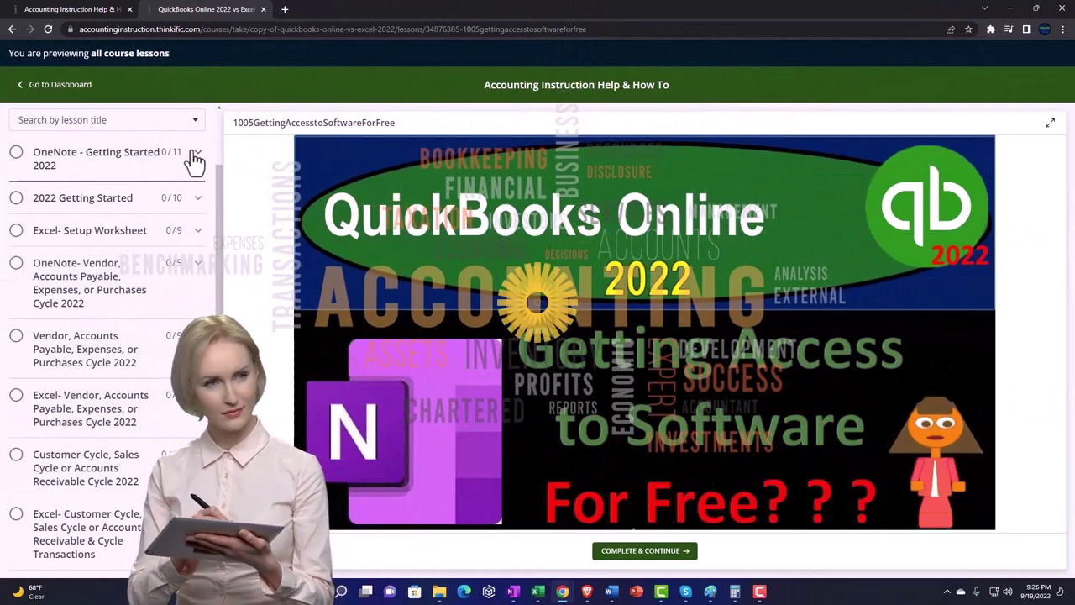
left_click(193, 157)
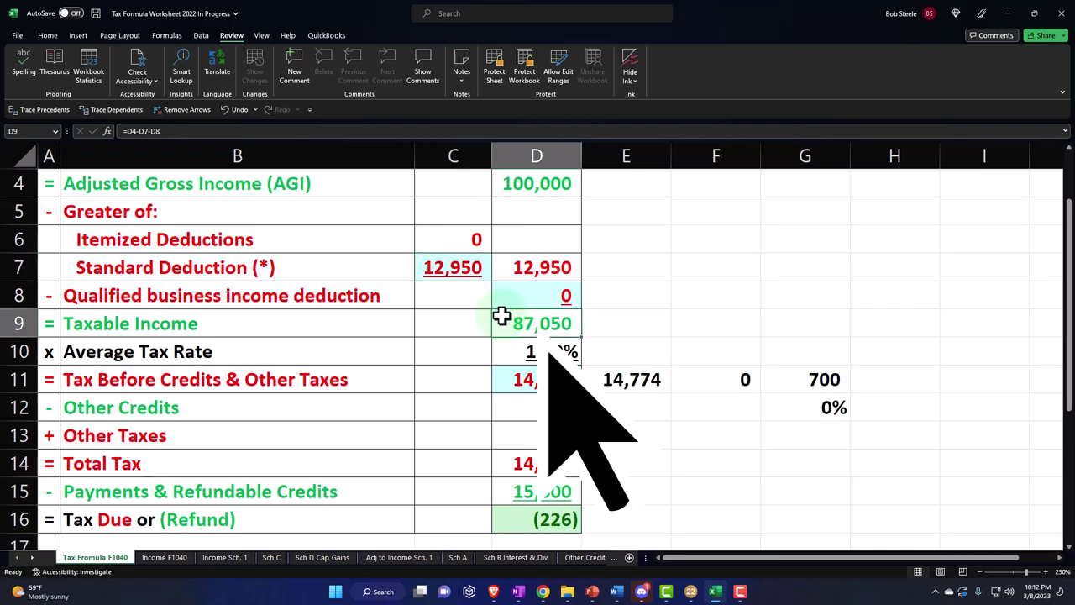
Switch to Lacerte, review the tax, payments and refund lines on page 2 of Form 1040, and return to the Excel worksheet.
left_click(716, 593)
left_click(27, 443)
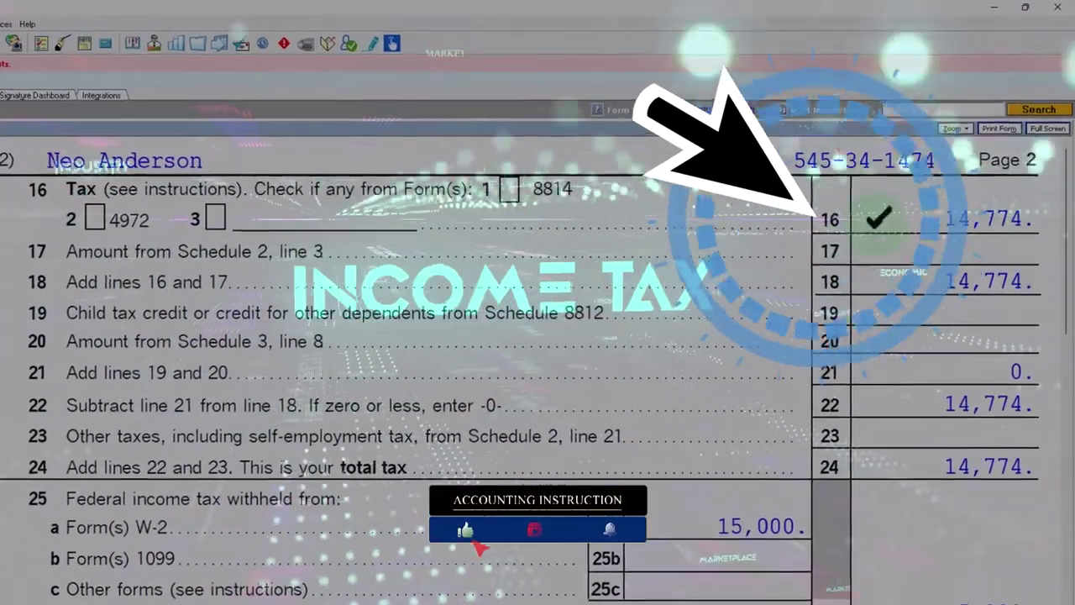
scroll(742, 379, "down", 5)
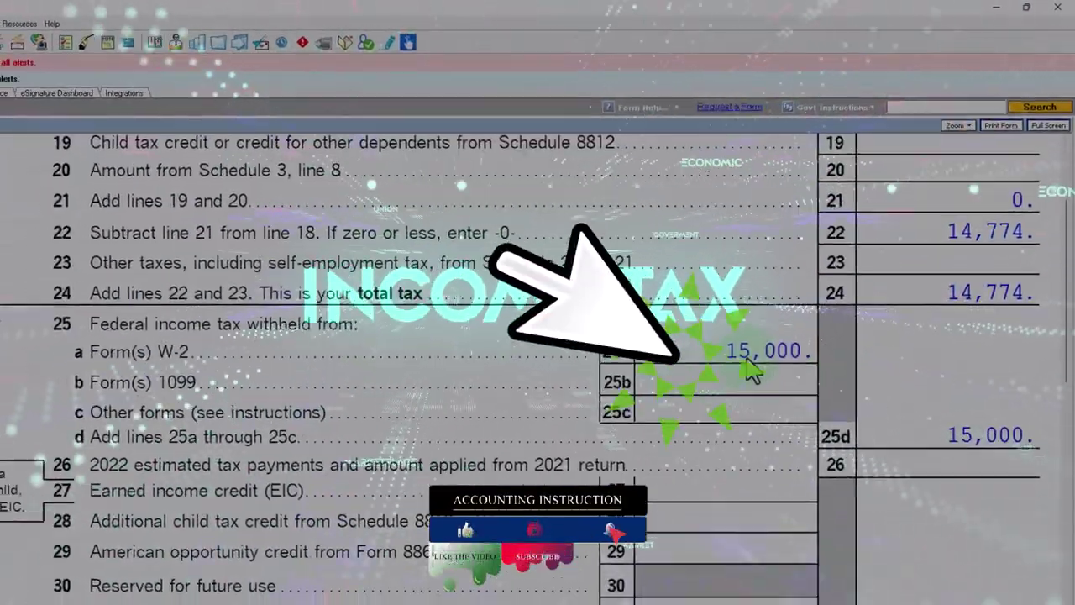
scroll(750, 370, "down", 3)
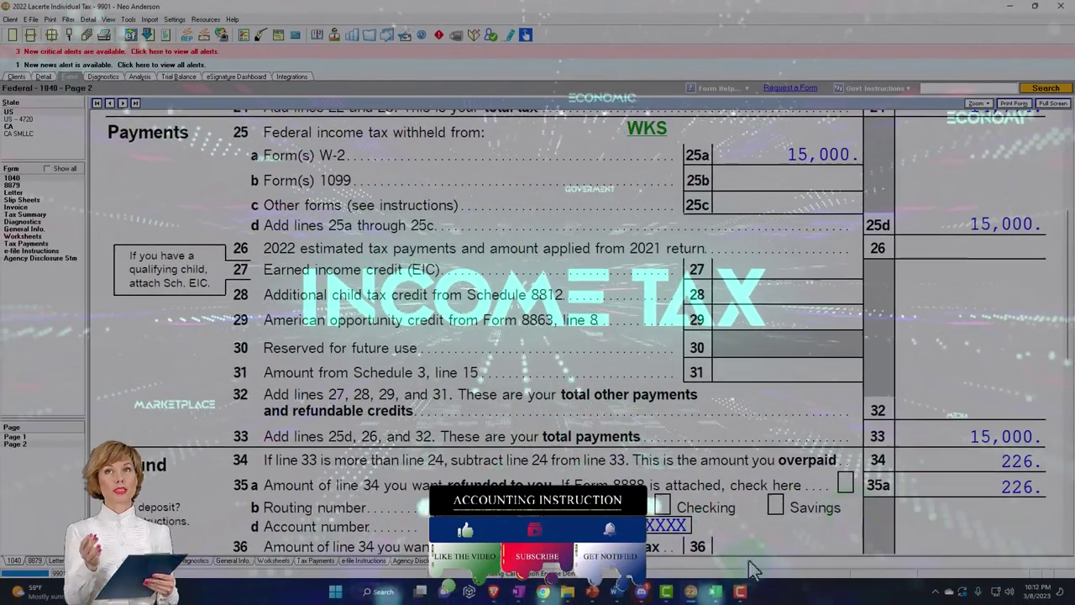
left_click(715, 591)
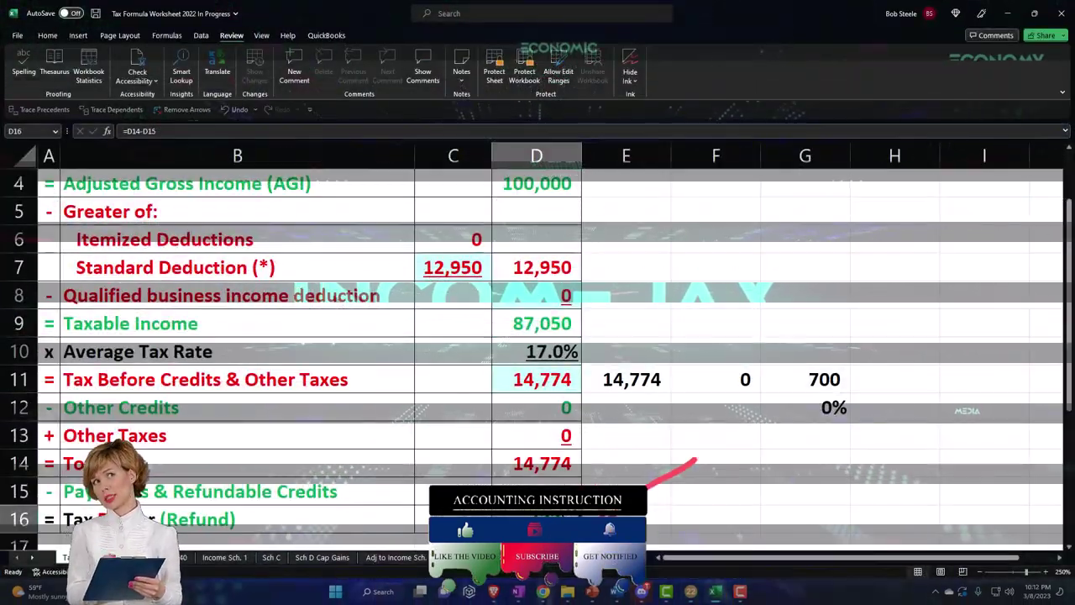
Switch to Lacerte and examine page 1 of Form 1040 from the filing status down to the income lines.
left_click(717, 593)
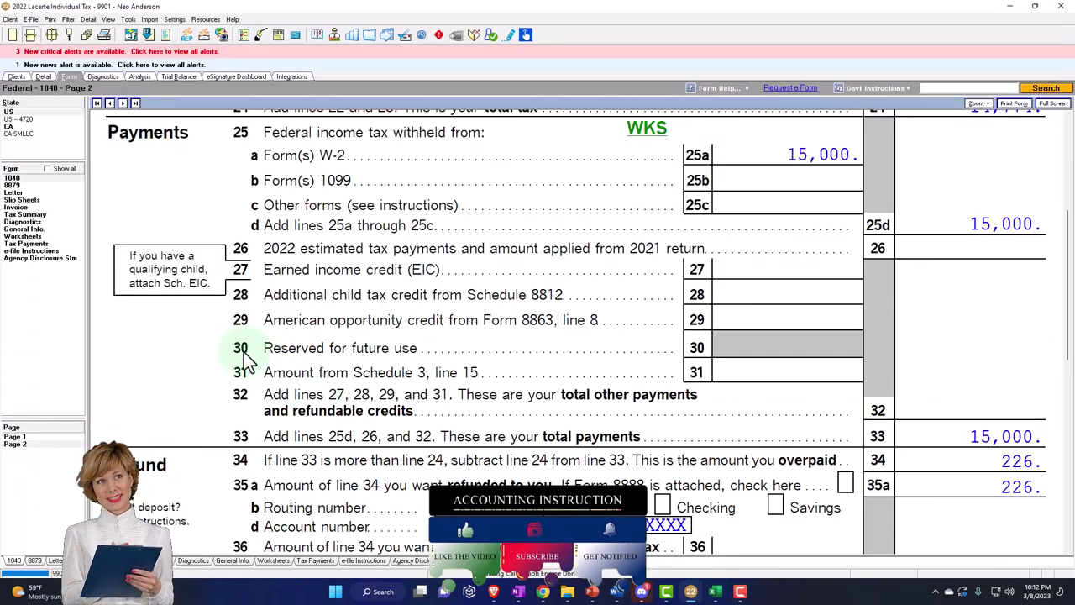
left_click(23, 437)
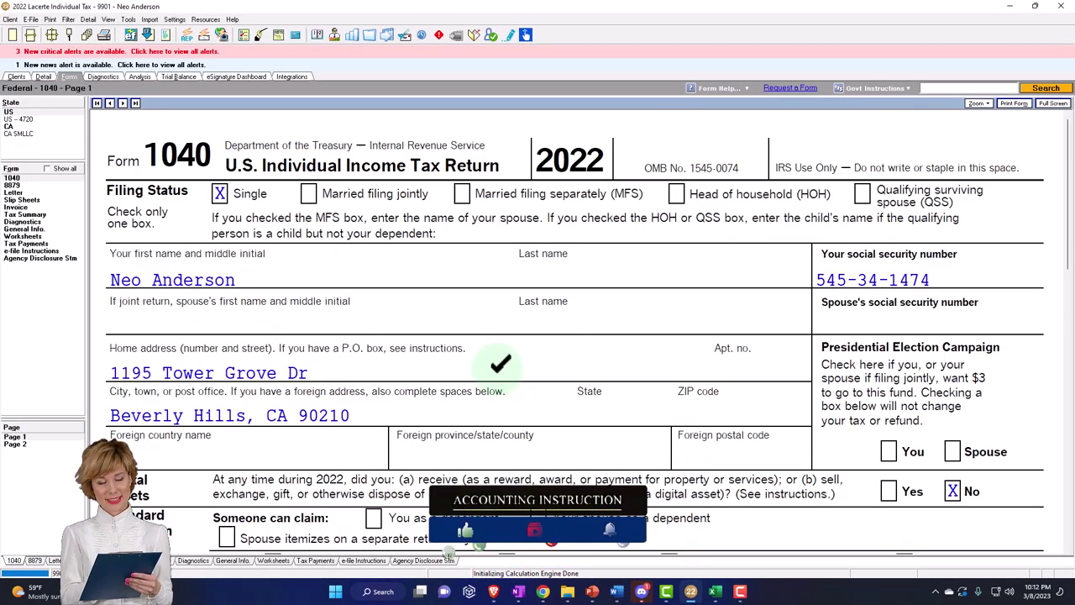
scroll(503, 363, "down", 5)
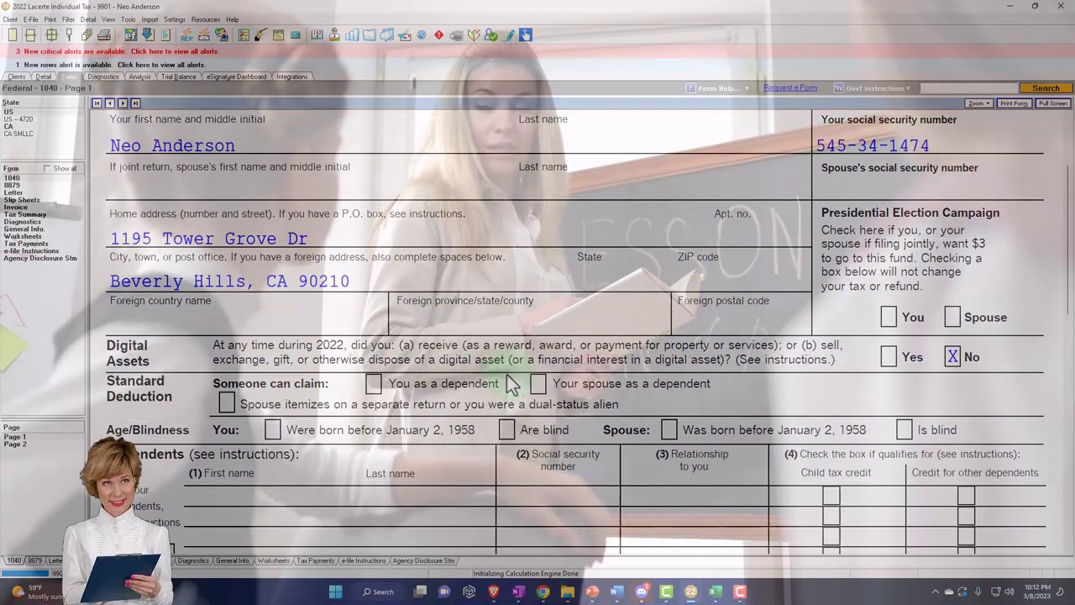
scroll(512, 383, "down", 6)
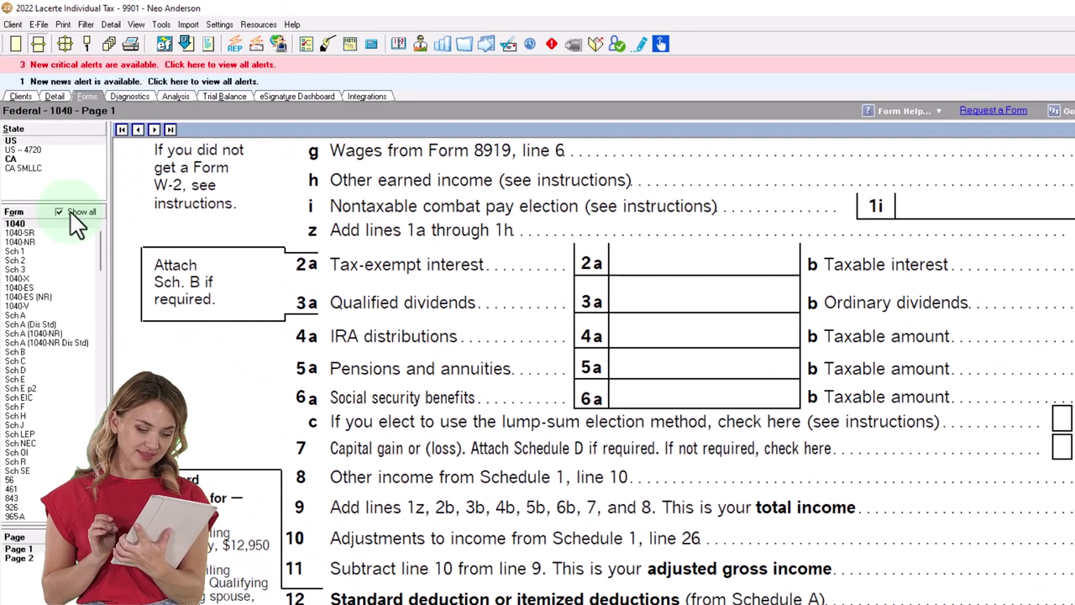
Review both pages of Schedule 1, and the income, expenses and net profit lines of Schedule C.
left_click(18, 252)
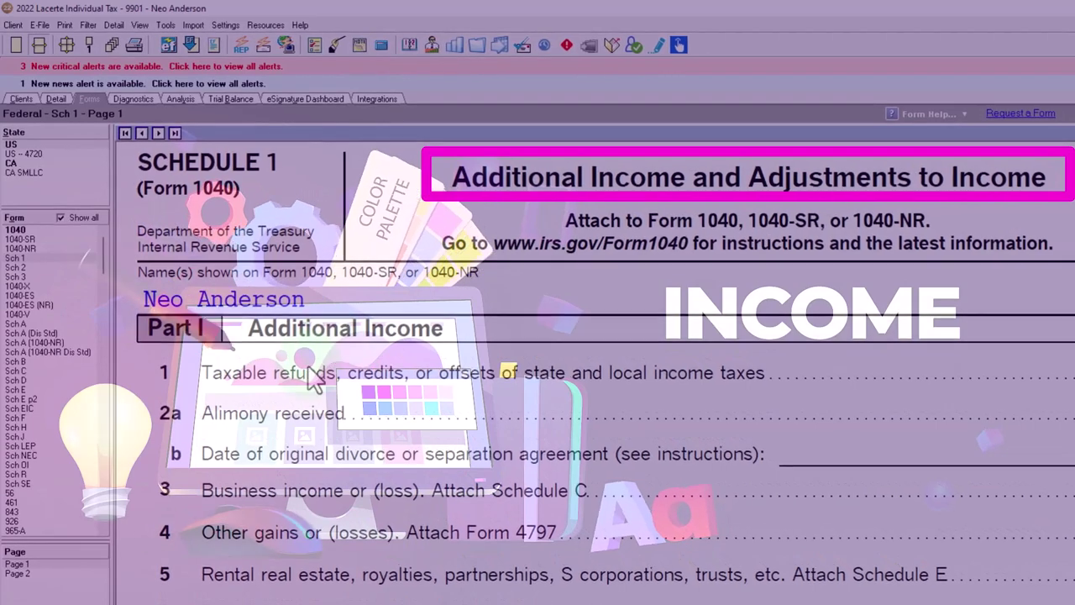
left_click(37, 575)
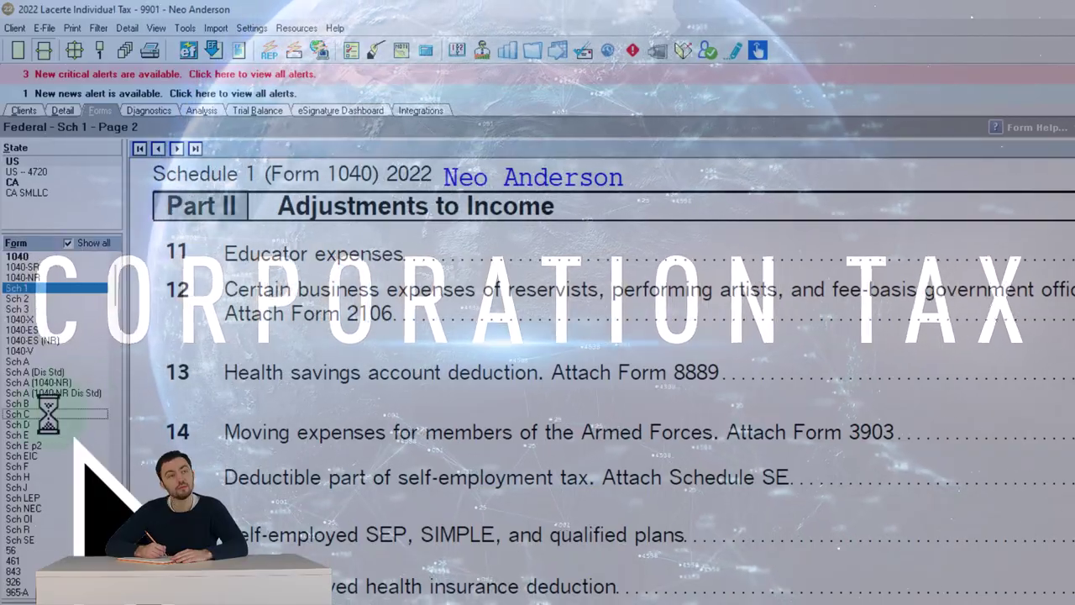
left_click(49, 413)
scroll(899, 563, "down", 5)
scroll(903, 570, "down", 5)
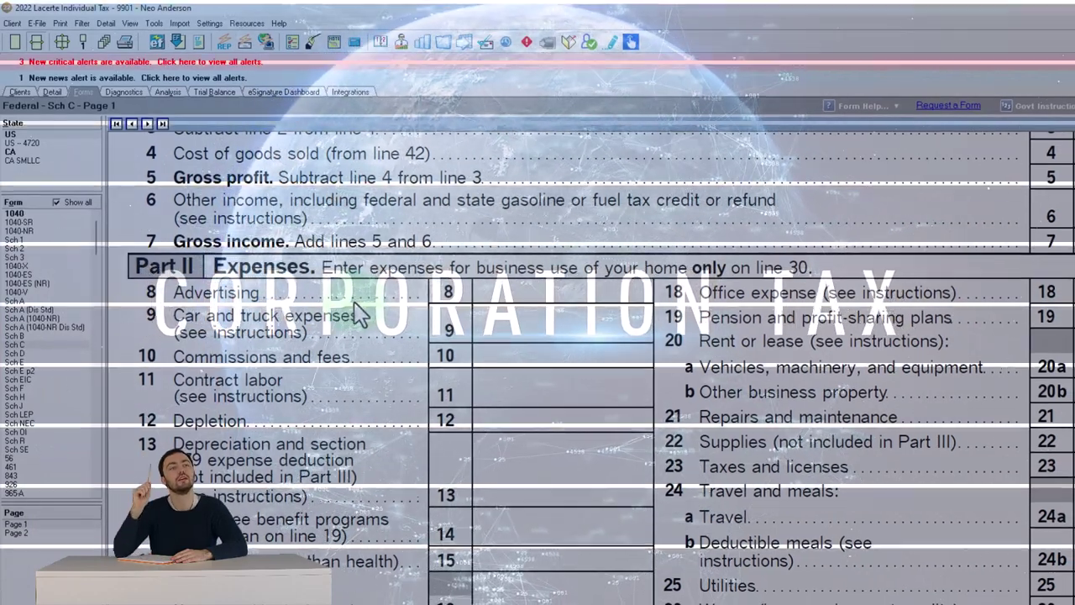
scroll(357, 315, "up", 4)
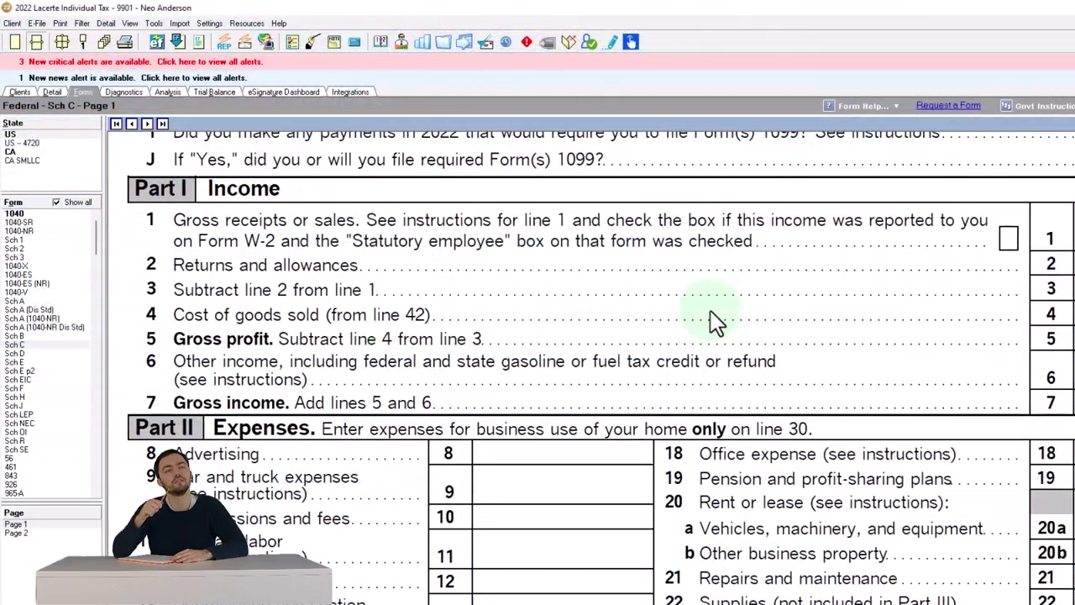
scroll(713, 317, "down", 6)
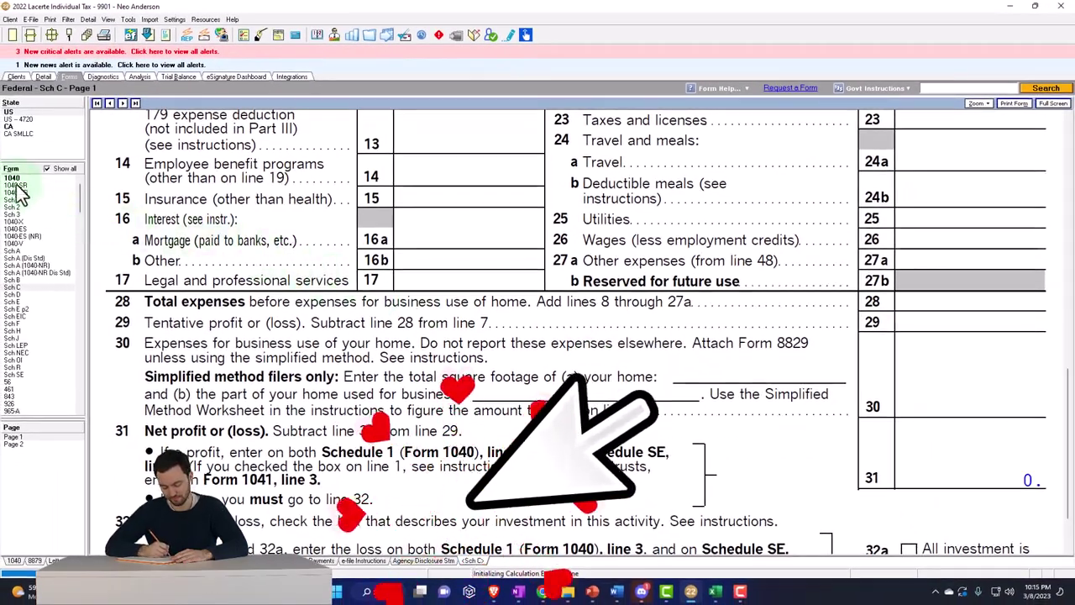
Check the income section of Form 1040, and open the Adjustments to Income part on page 2 of Schedule 1.
left_click(12, 179)
scroll(853, 380, "down", 5)
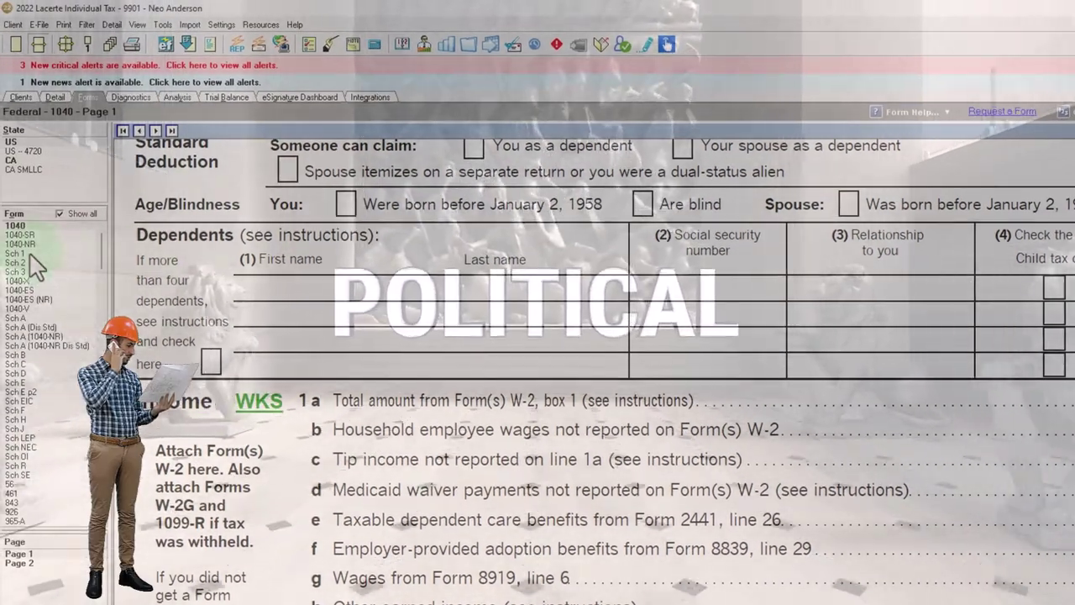
left_click(31, 255)
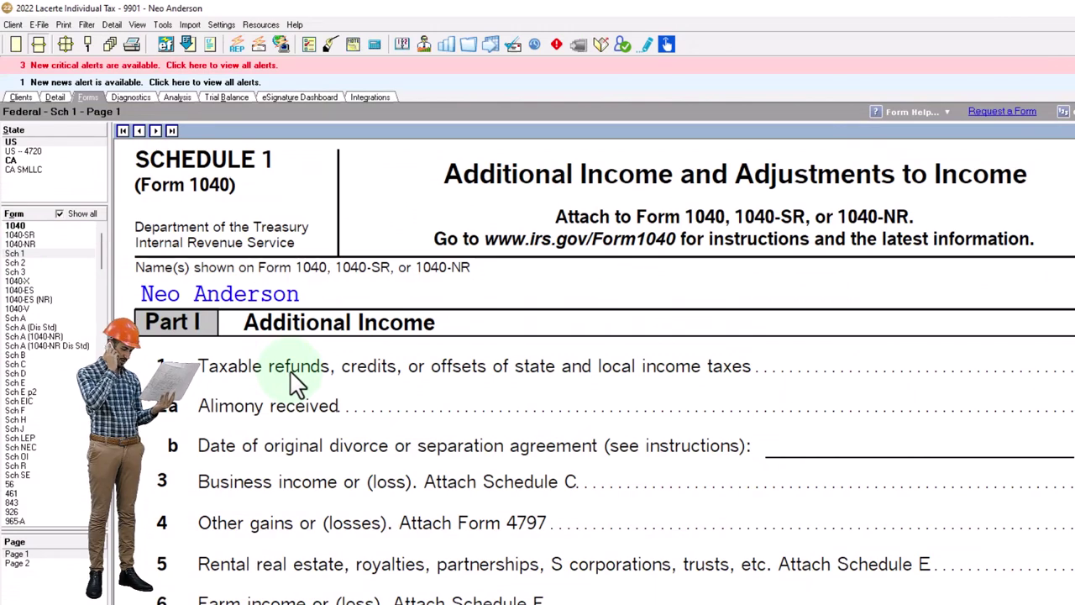
left_click(20, 564)
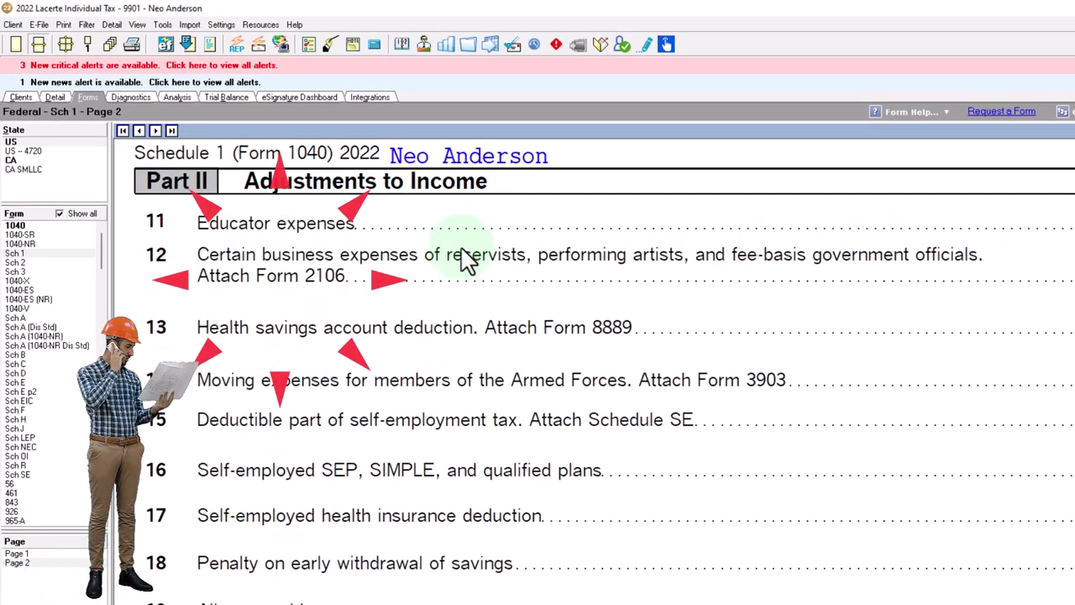
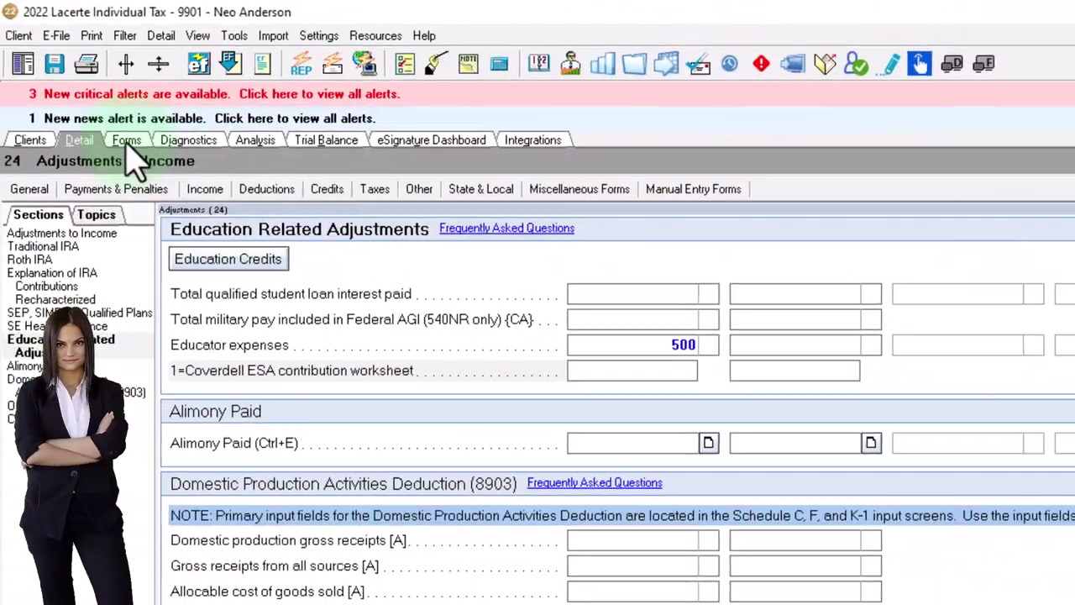
Return from the adjustments input to the forms view and examine Schedule 1 page 2 from educator expenses through the total adjustments.
left_click(127, 142)
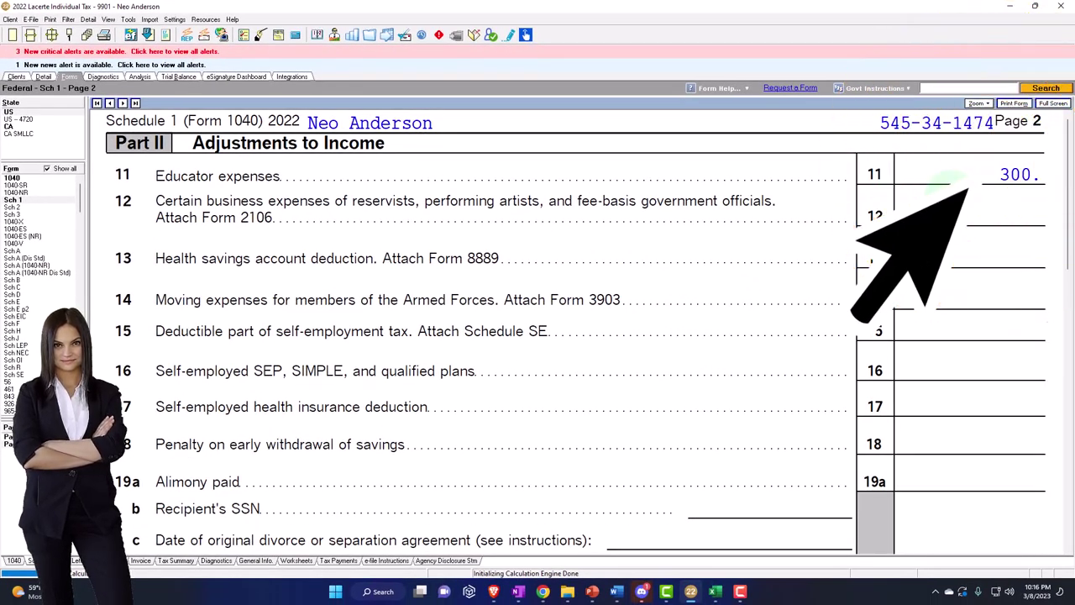
scroll(951, 201, "down", 10)
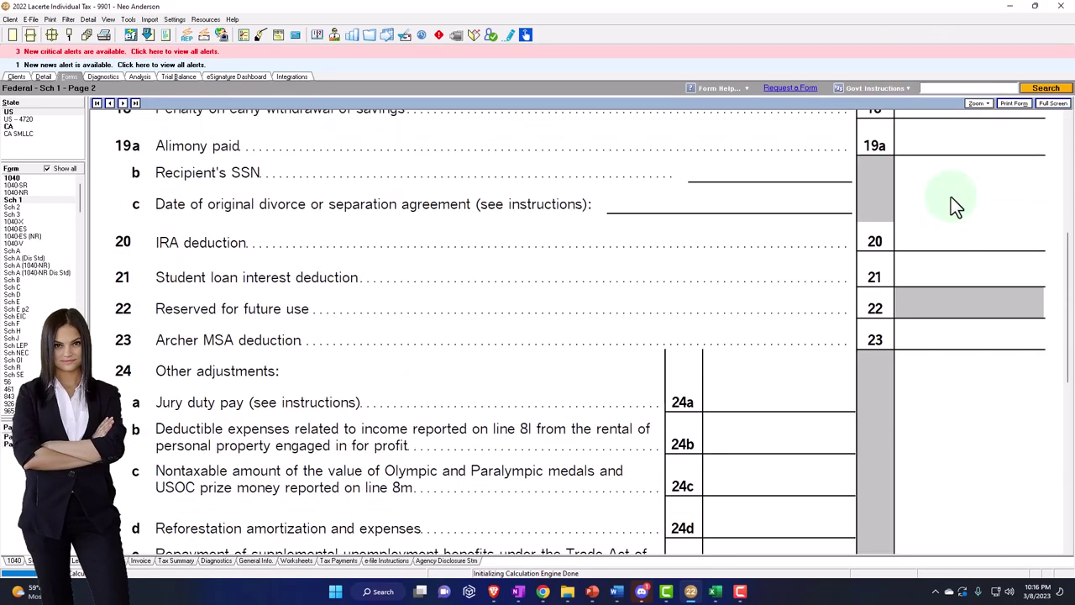
scroll(951, 199, "down", 8)
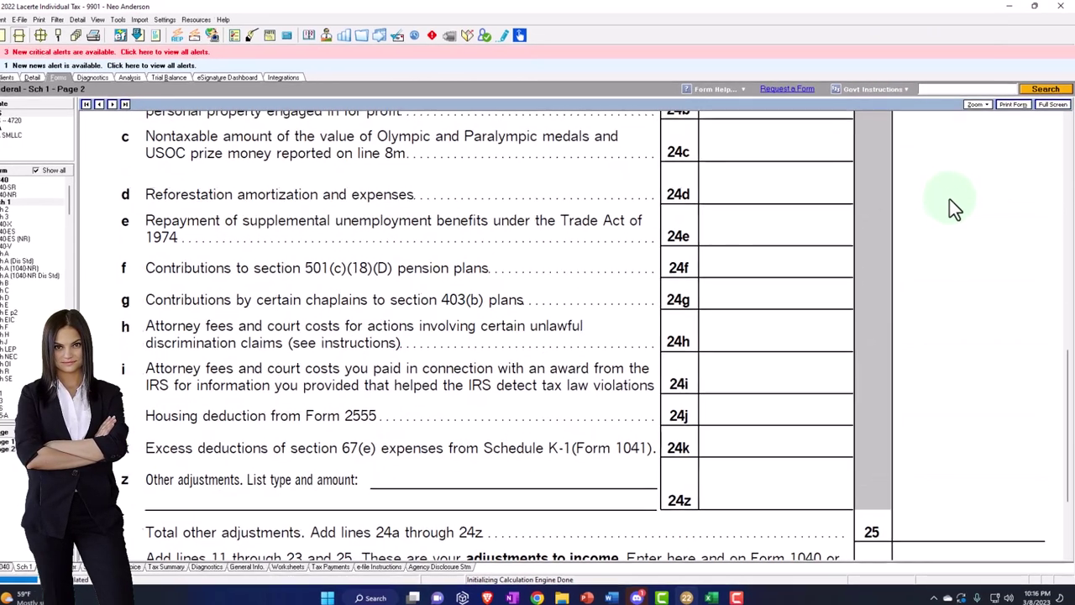
scroll(949, 199, "down", 2)
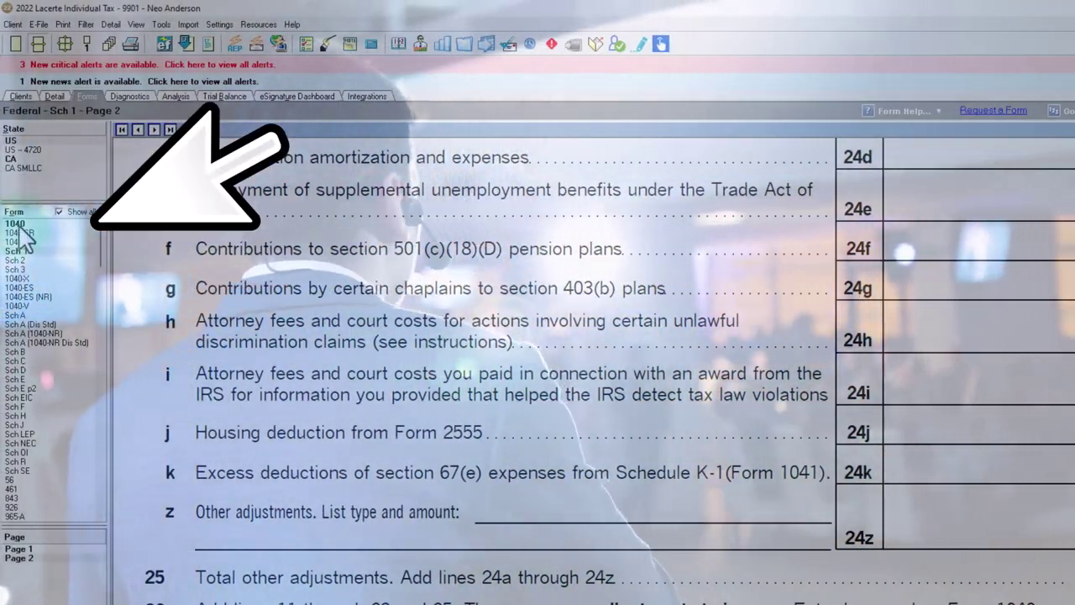
Examine page 1 of Form 1040 down to the Schedule 1 adjustments, adjusted gross income and taxable income lines.
left_click(20, 224)
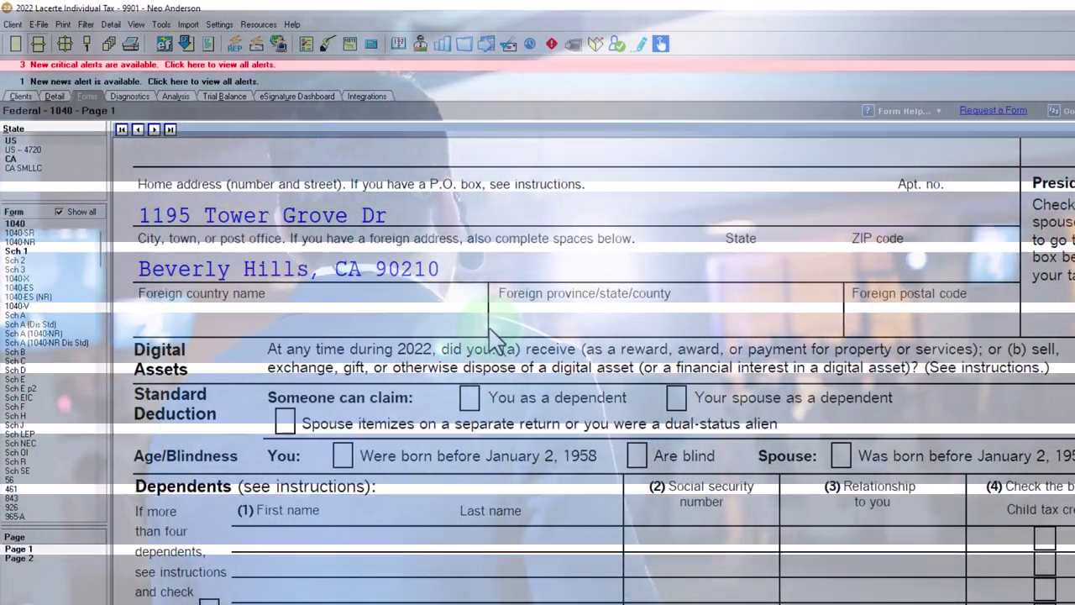
scroll(583, 496, "down", 10)
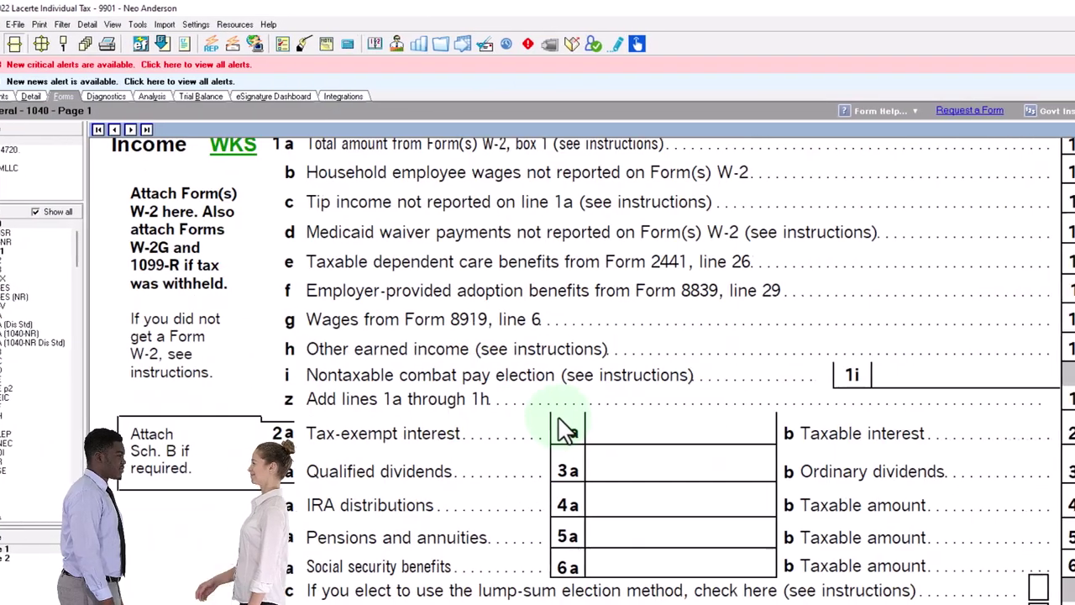
scroll(567, 430, "down", 4)
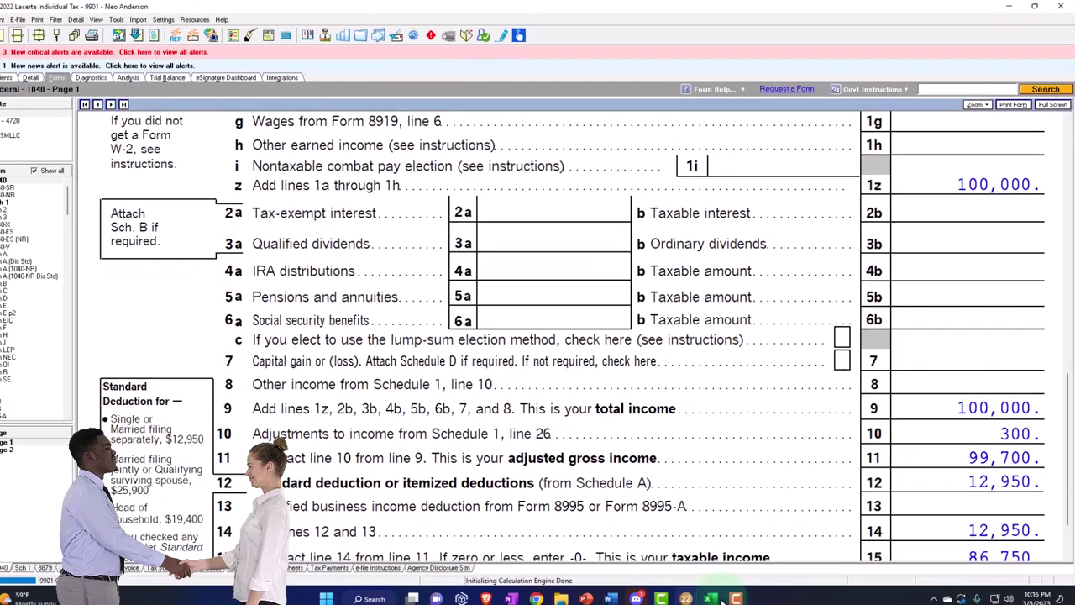
Switch to Excel and insert six blank rows above row 17 on the Income Sch. 1 sheet of the tax formula worksheet.
left_click(717, 591)
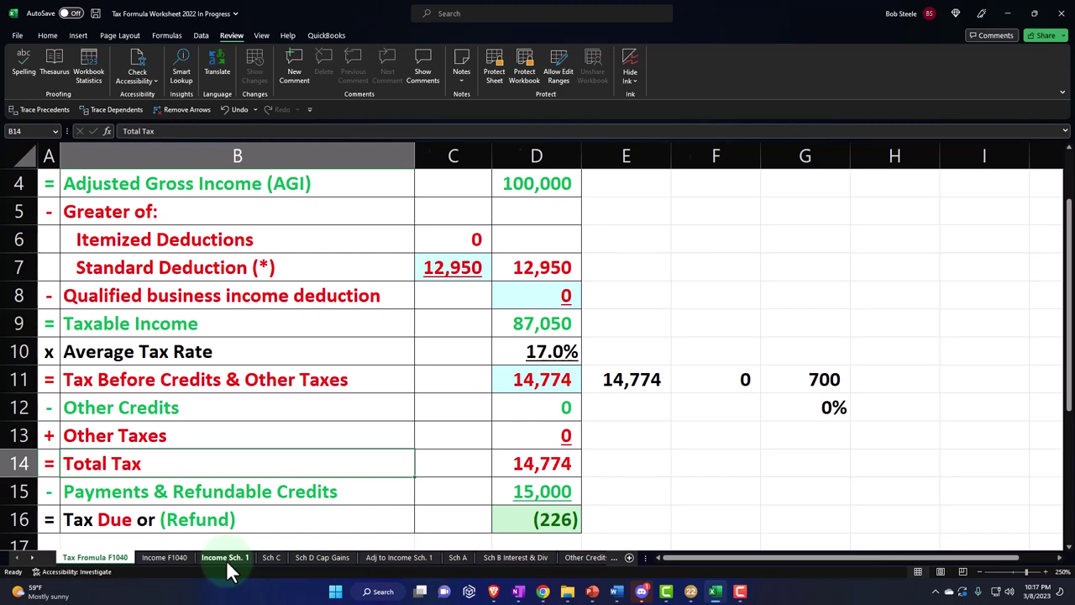
left_click(226, 558)
scroll(199, 393, "down", 3)
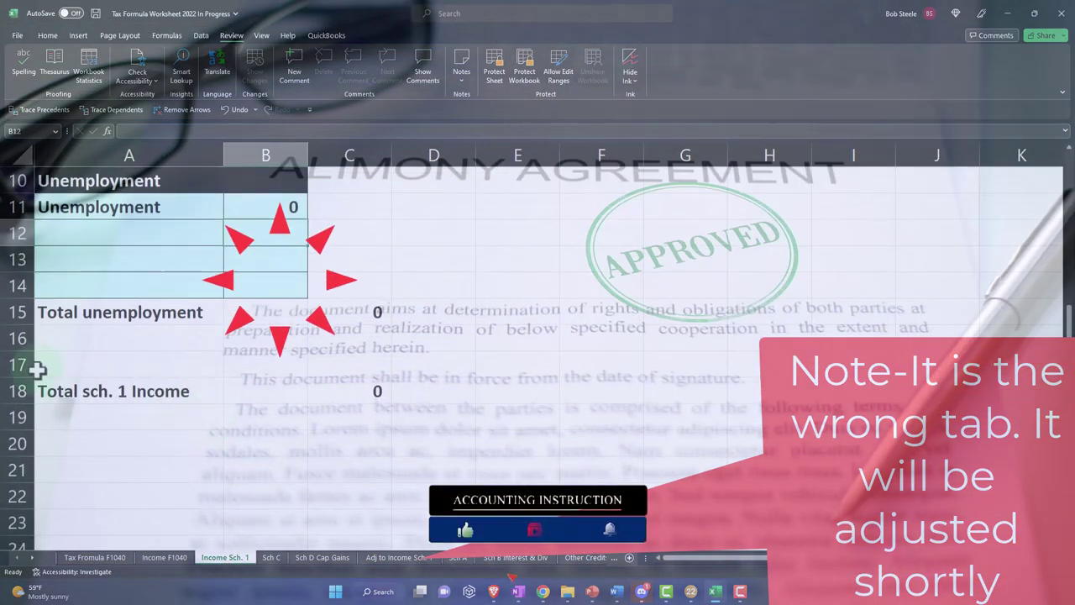
left_click_drag(16, 364, 41, 502)
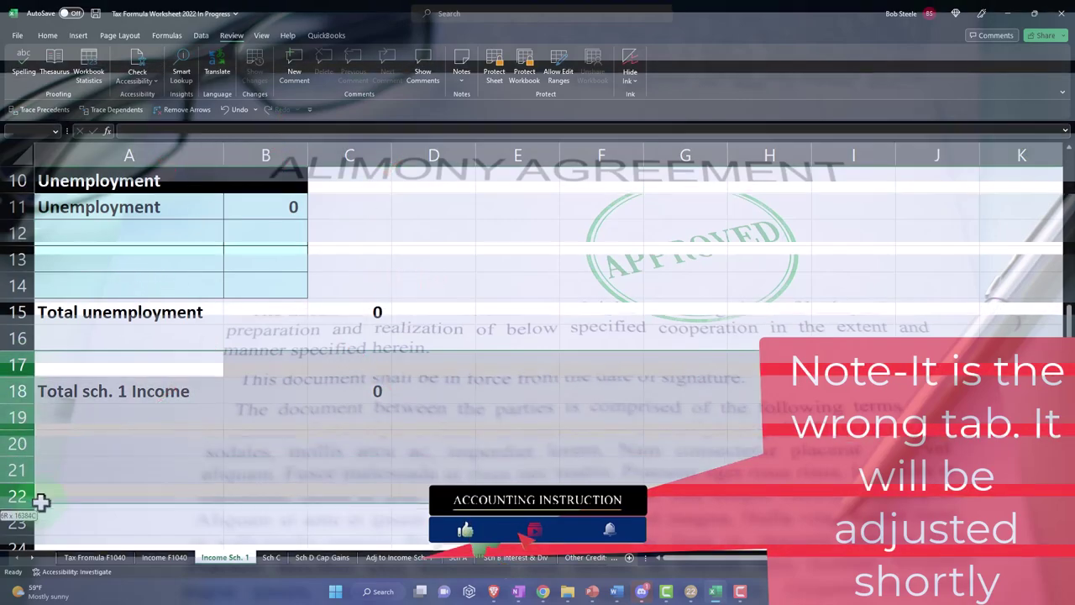
right_click(110, 465)
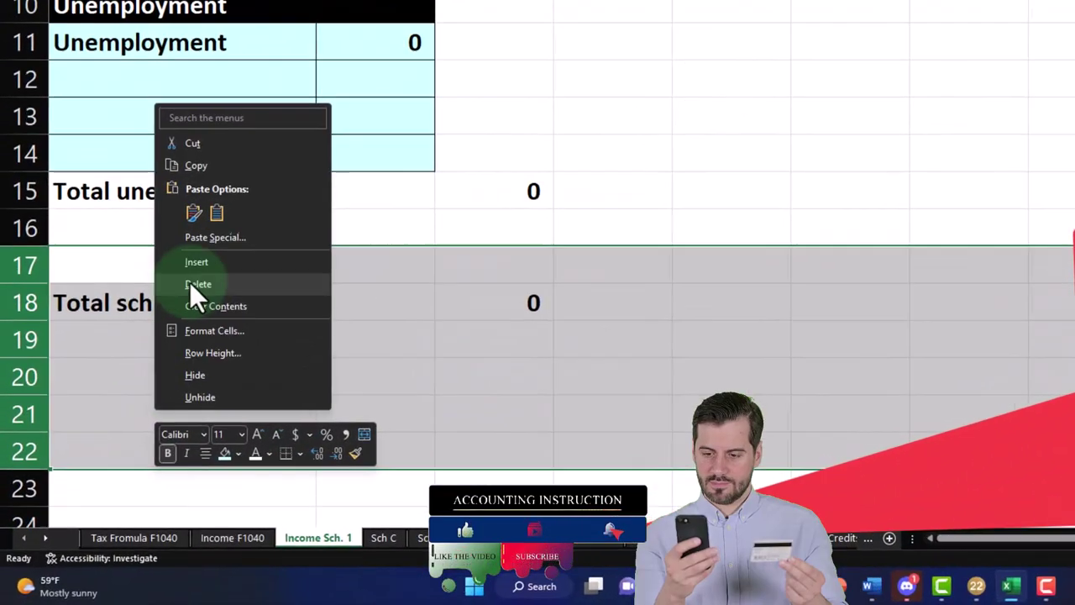
left_click(147, 348)
left_click(139, 256)
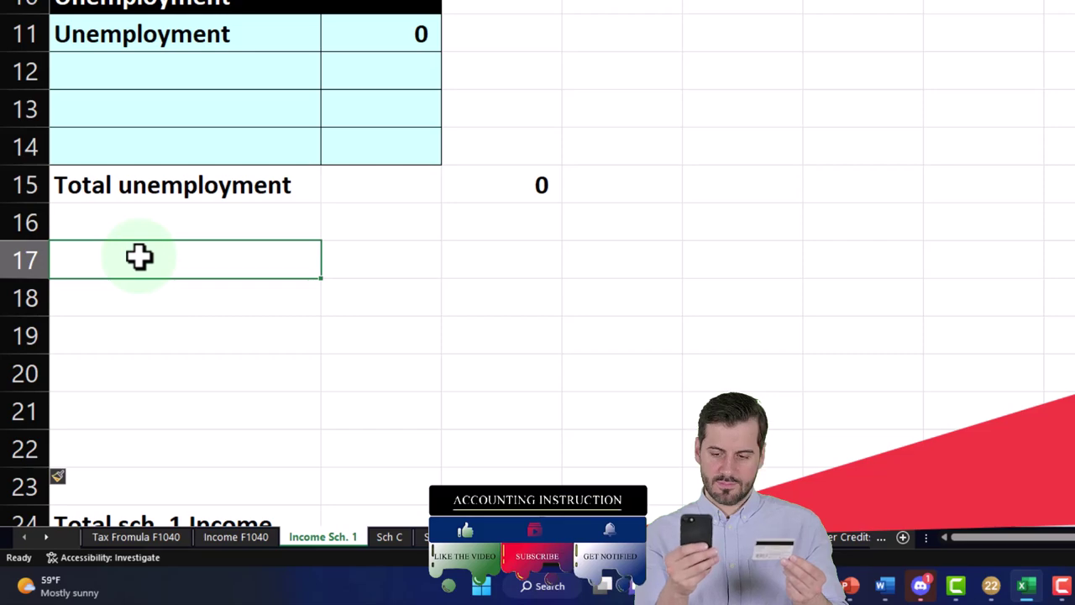
Switch to Lacerte and open page 1 of Schedule 1.
left_click(956, 586)
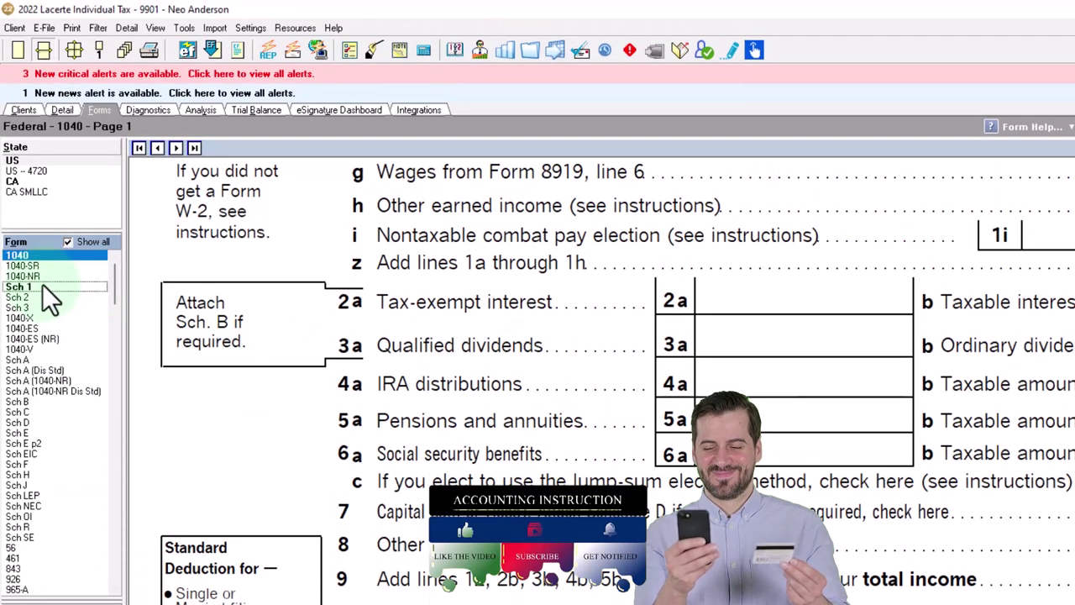
left_click(42, 286)
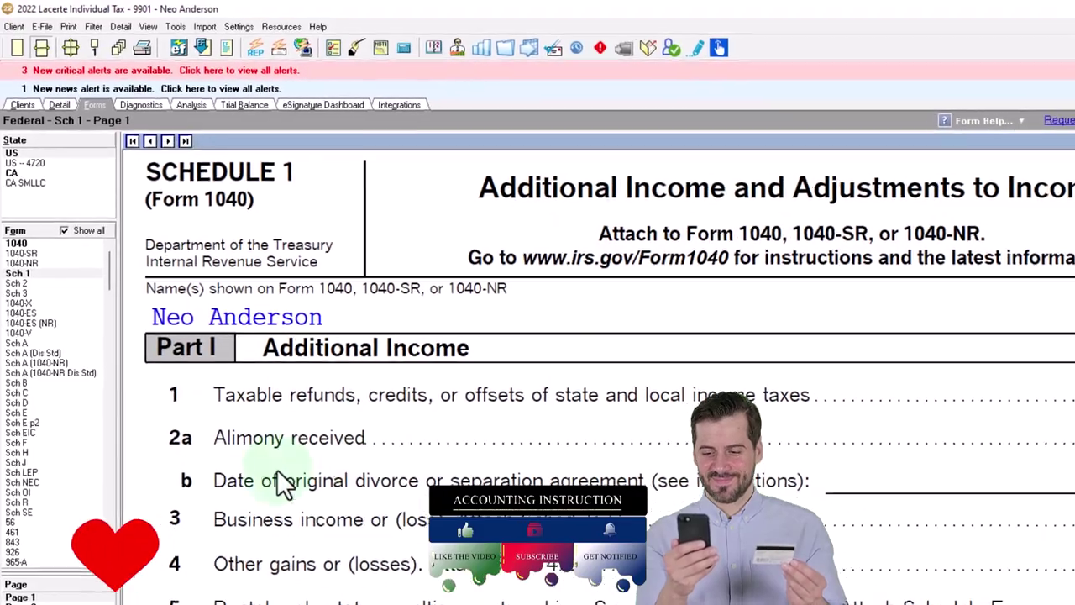
Open page 2 of Schedule 1 to view the educator expenses line, and return to the Excel tax formula worksheet.
left_click(24, 603)
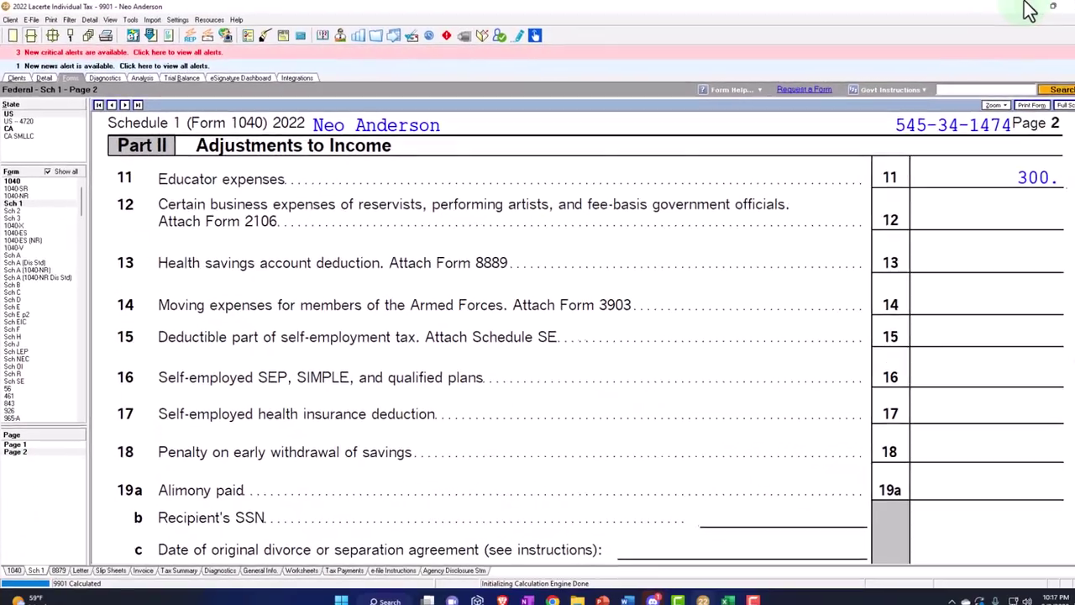
key("alt+Tab")
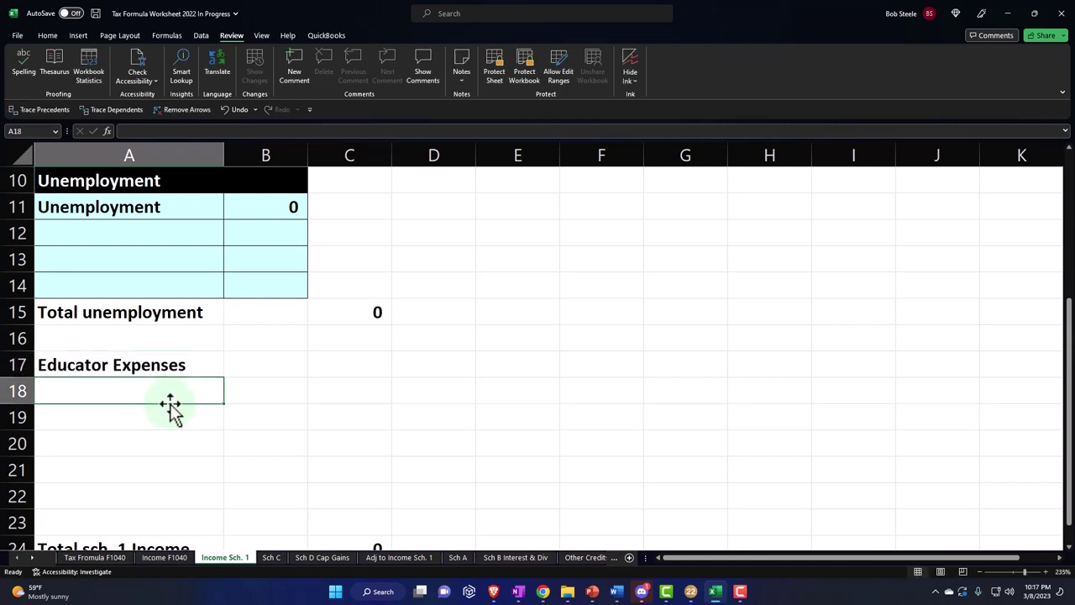
Format A17:B17 as a black heading with white text and A18:B19 as light-blue bordered input cells.
left_click_drag(233, 363, 232, 363)
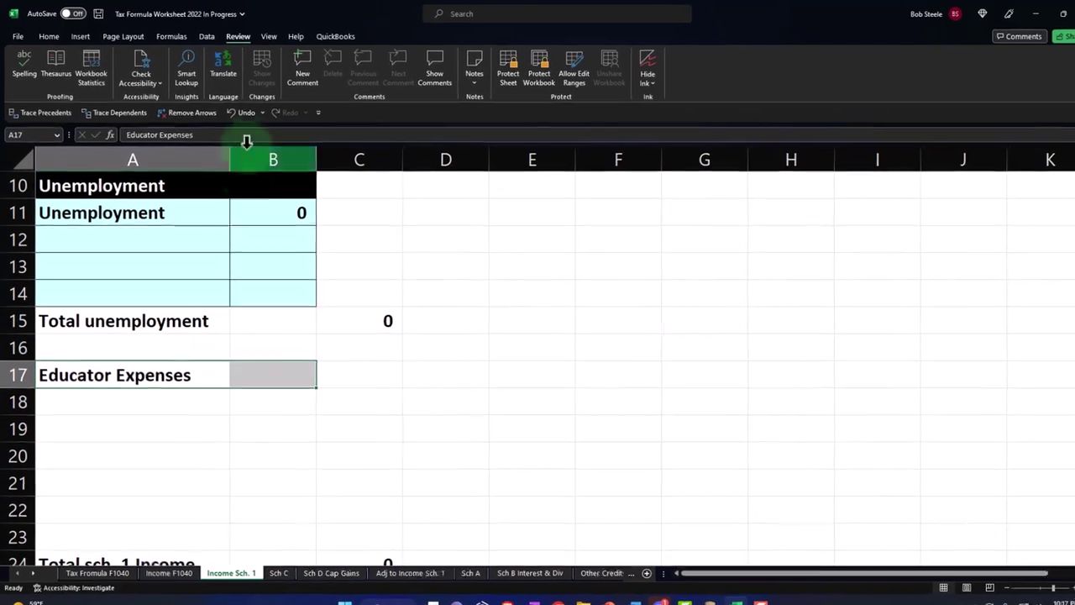
left_click(47, 36)
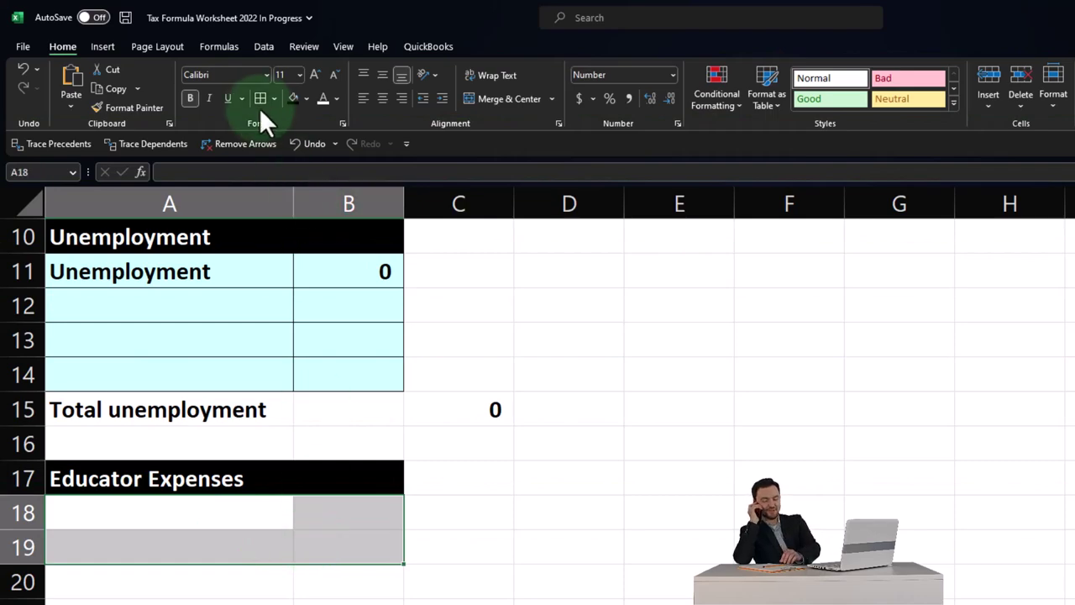
left_click(308, 98)
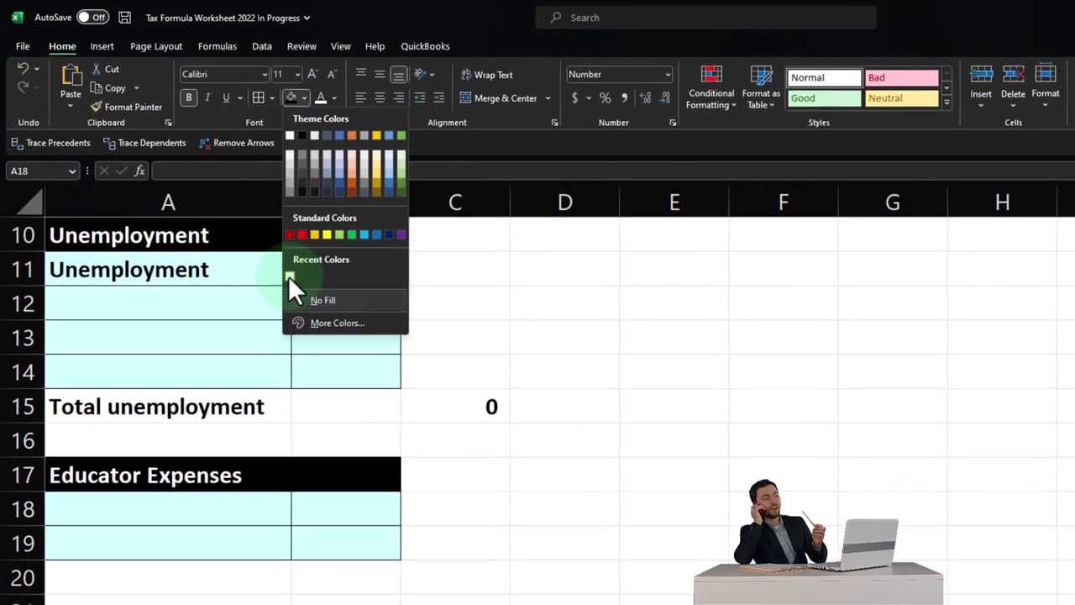
left_click(291, 278)
Enter the label "Total educator expenses" in cell A20 below the new input cells.
left_click(155, 571)
type("total")
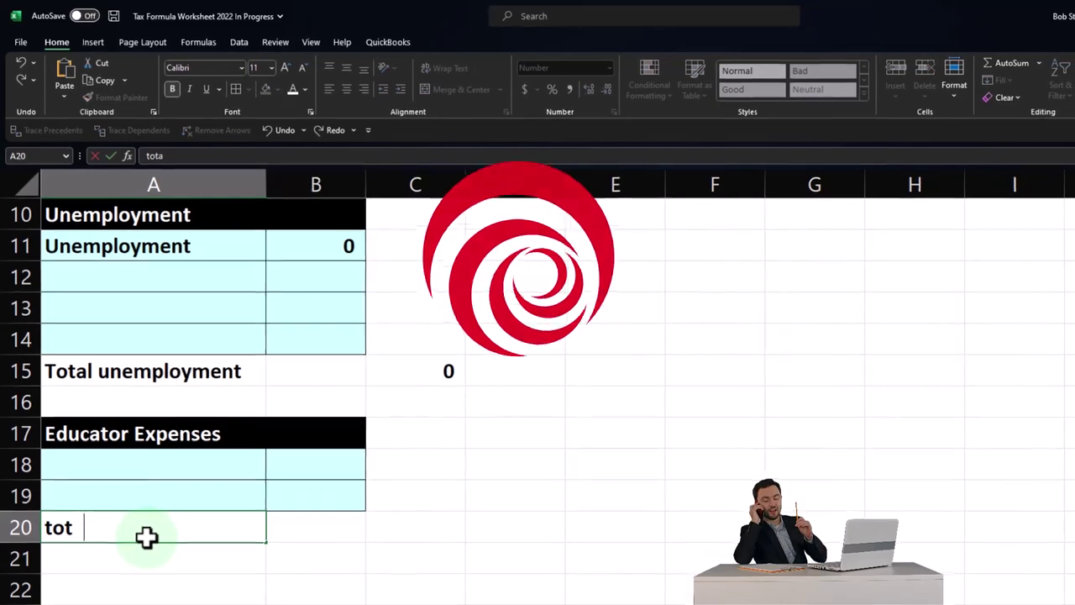
key("BackSpace")
key("BackSpace")
key("BackSpace")
key("BackSpace")
type("T")
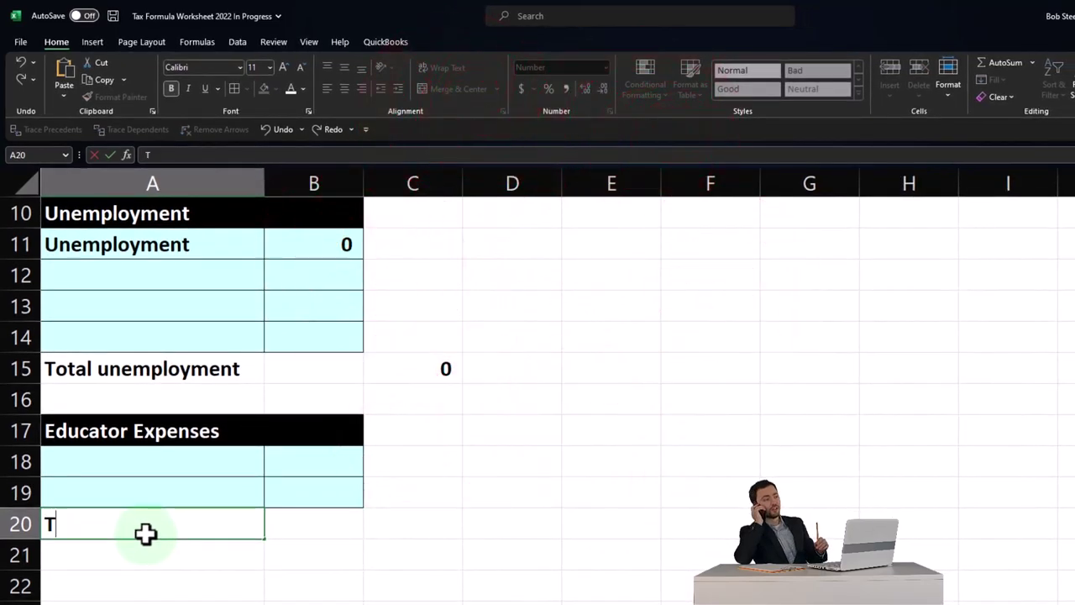
type("otal educator ")
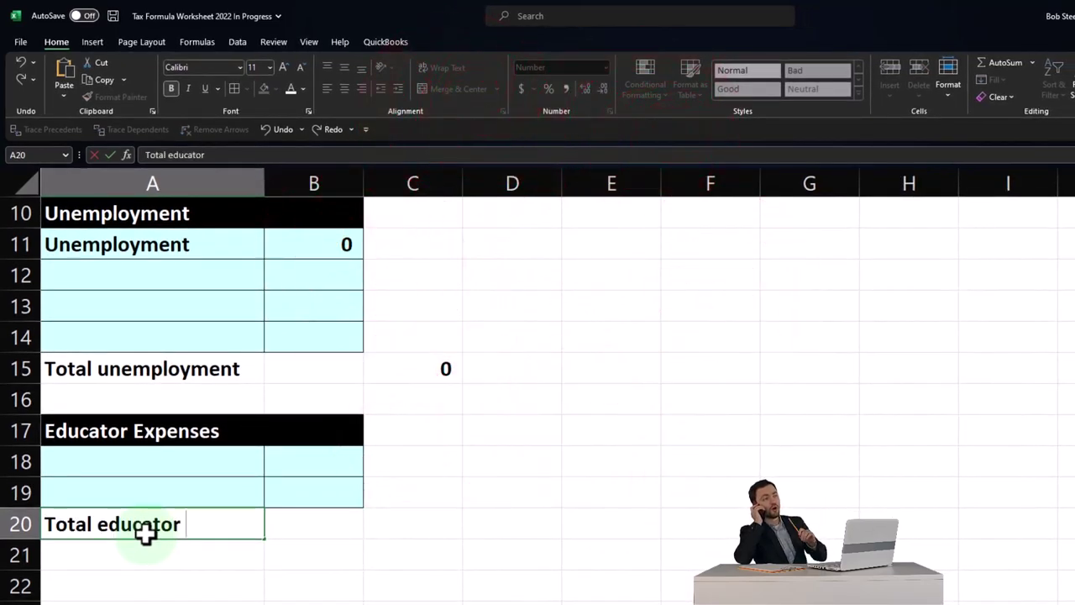
type("expenses")
key("Tab")
key("Tab")
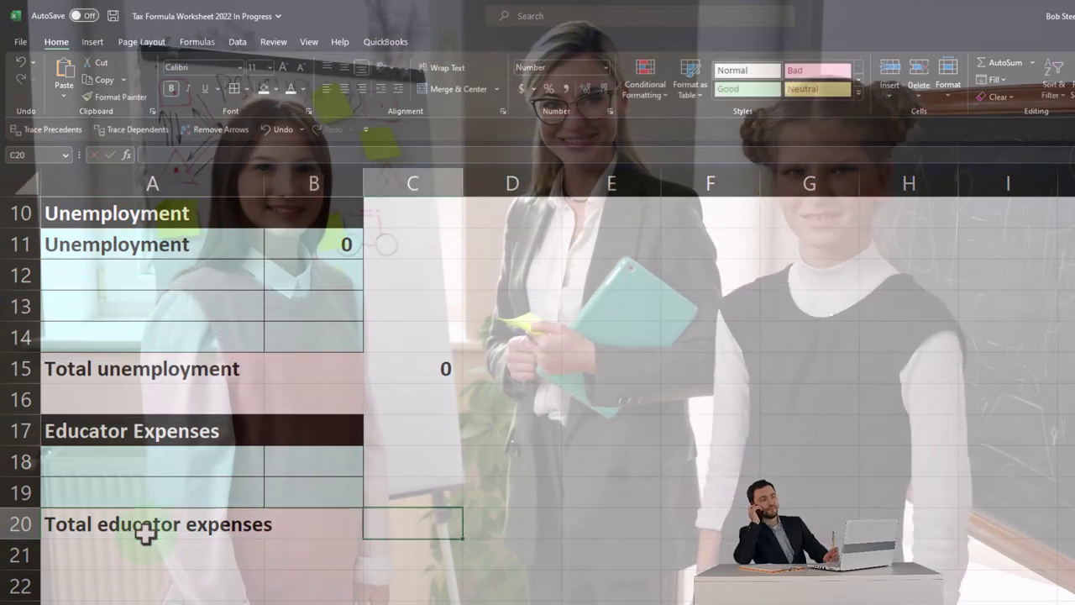
Total the educator expense amounts in B18:B19 with a SUM formula in cell C20.
type("=sum(")
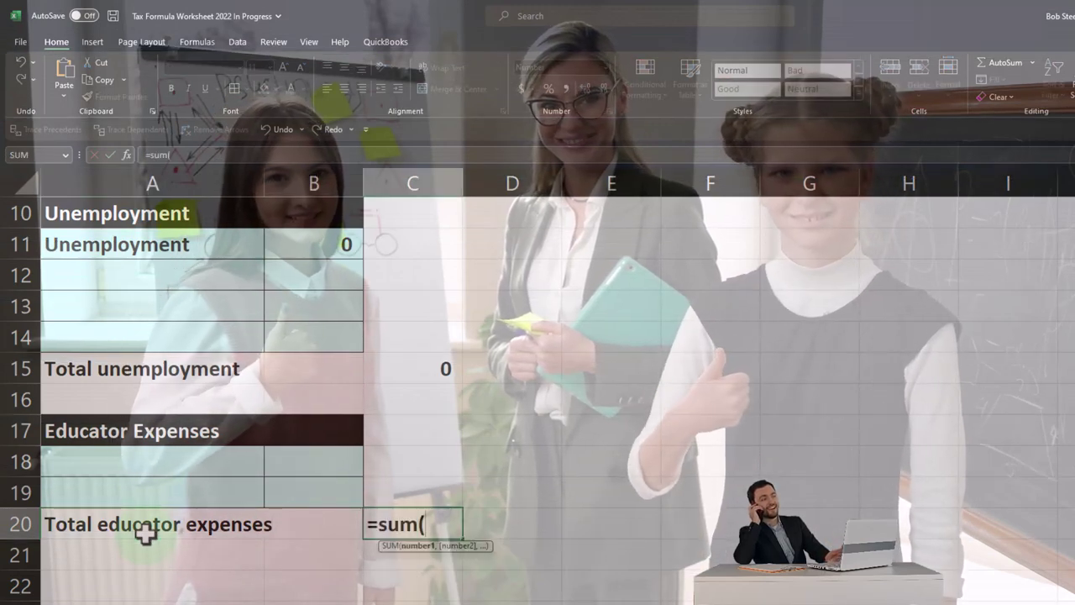
key("Left")
key("Up")
key("Up")
key("shift+Down")
key("Return")
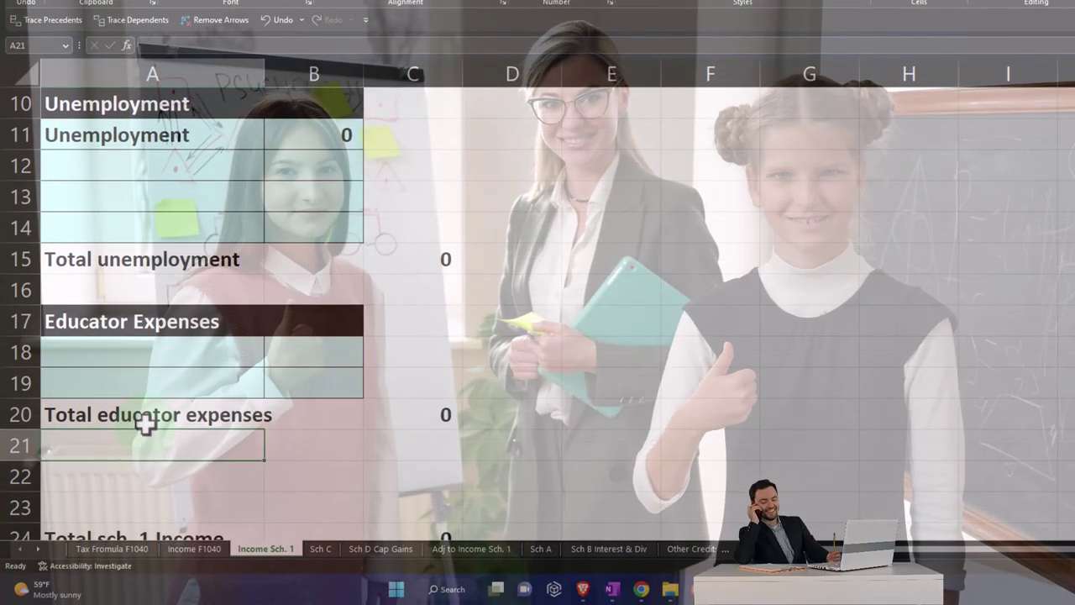
Enter "educator 1" in cell A18 with an amount of 300 in B18.
left_click(101, 347)
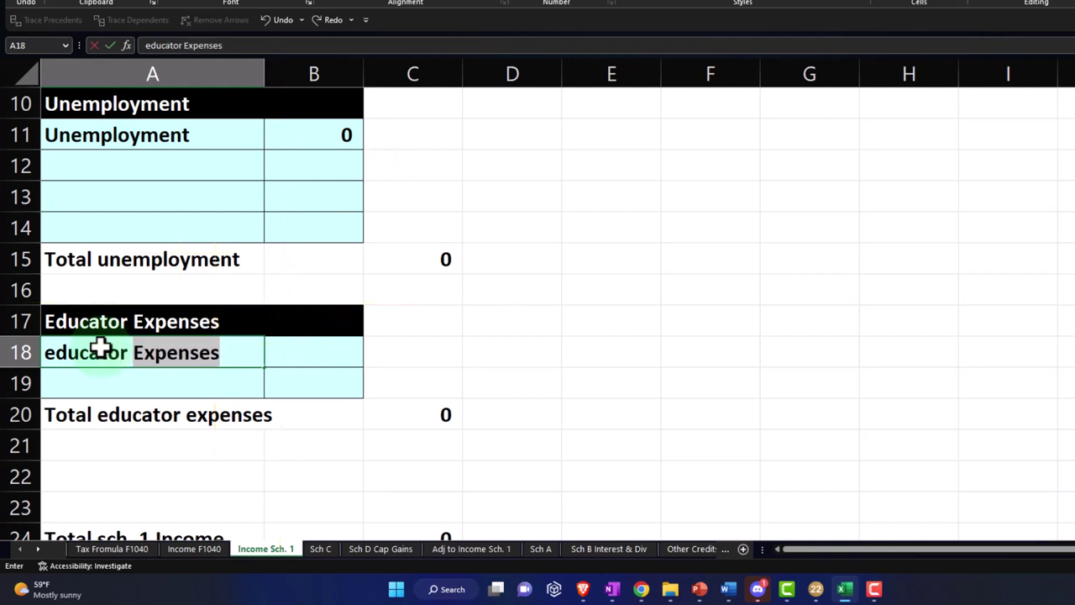
type("300")
key("Return")
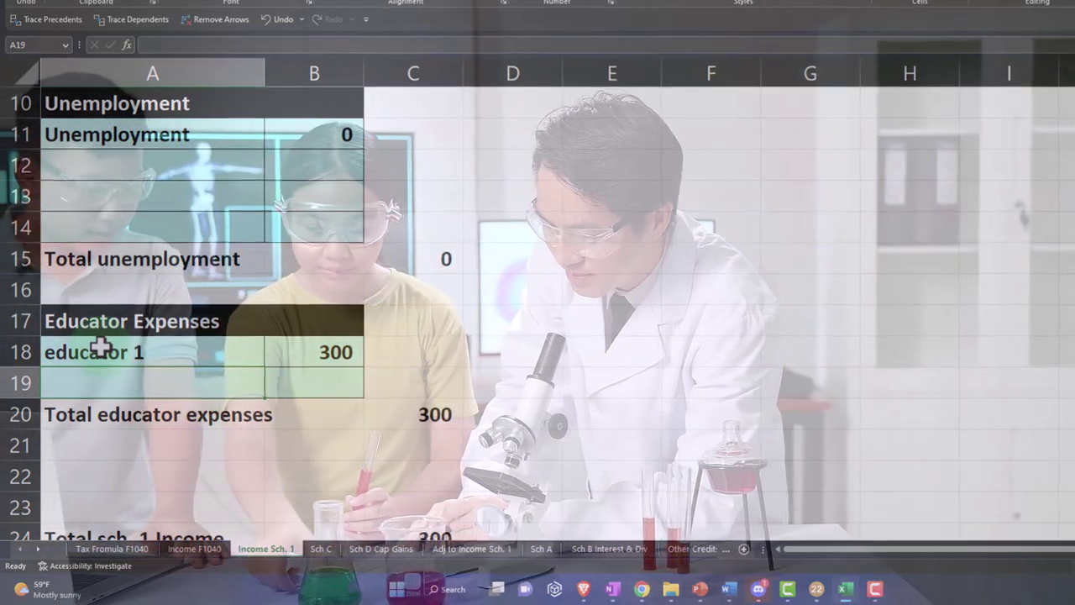
Enter 300 in cell B17 beside the Educator Expenses heading and check the Schedule 1 income total below.
key("Down")
key("Right")
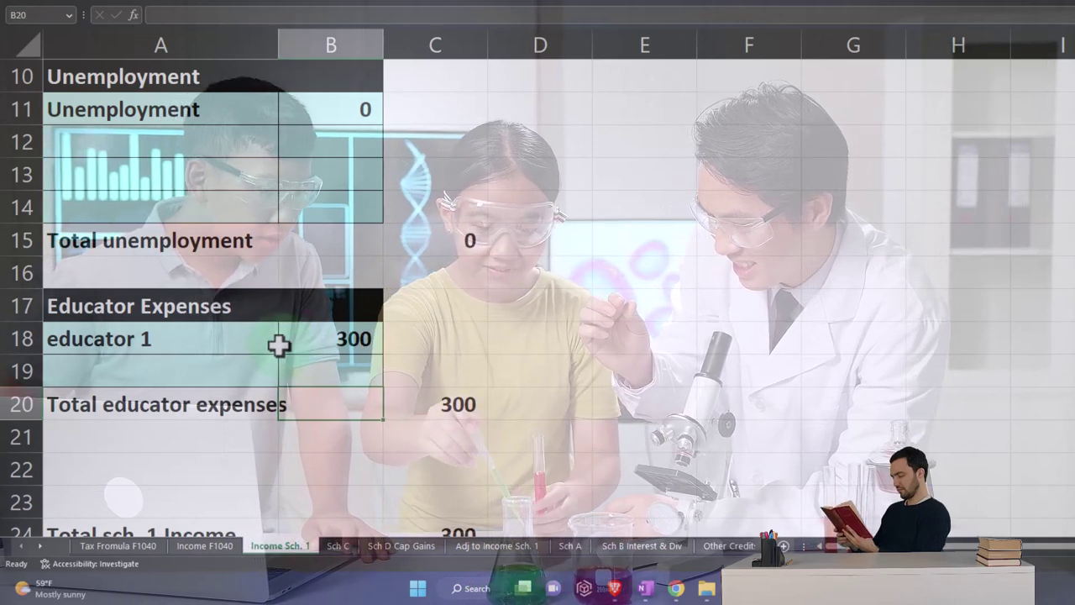
left_click(315, 314)
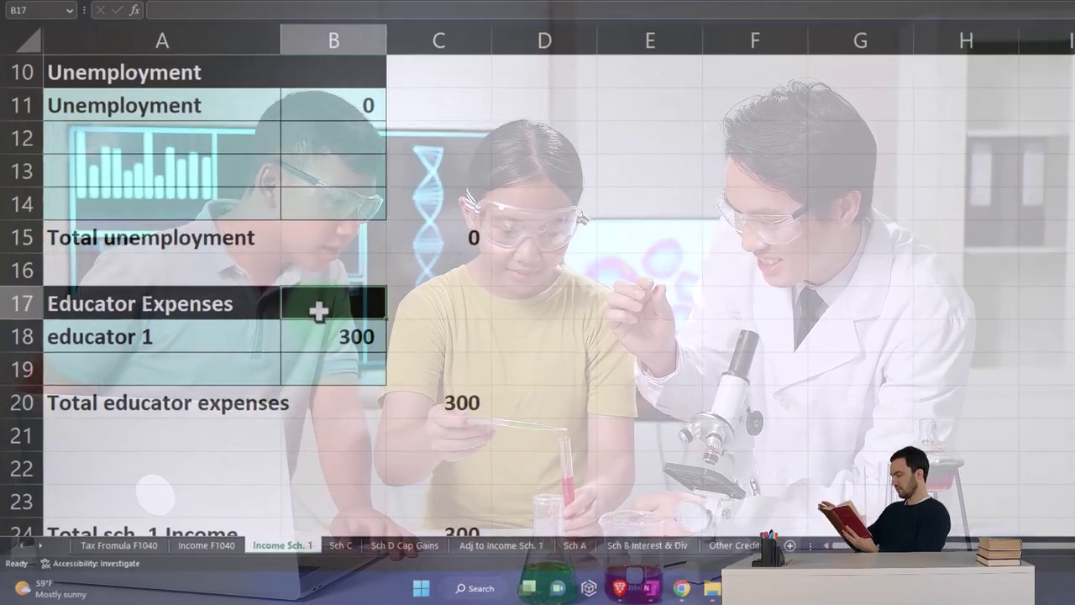
type("300")
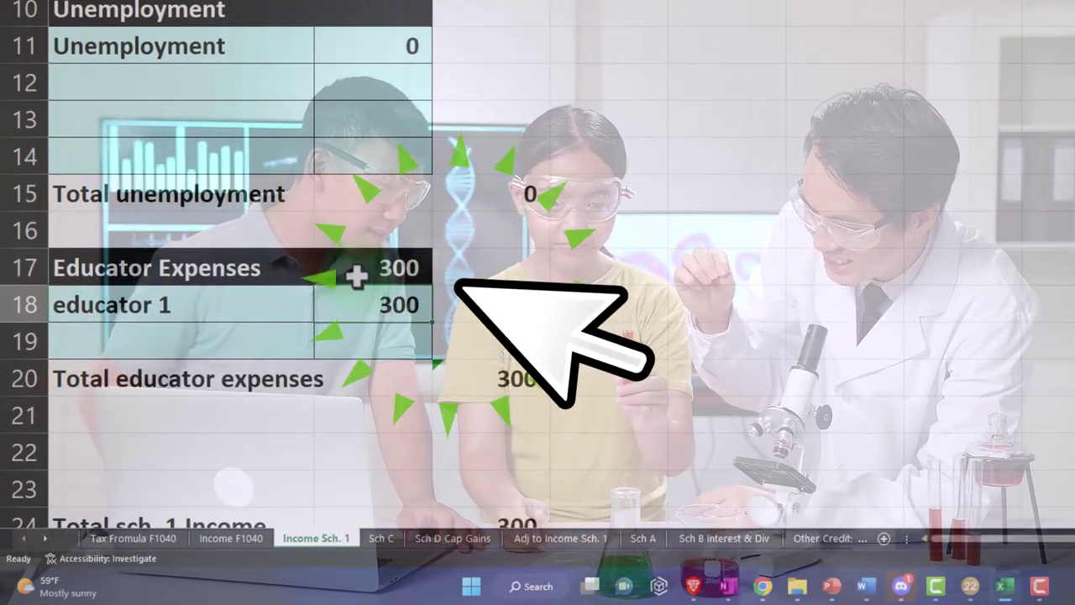
scroll(356, 275, "down", 1)
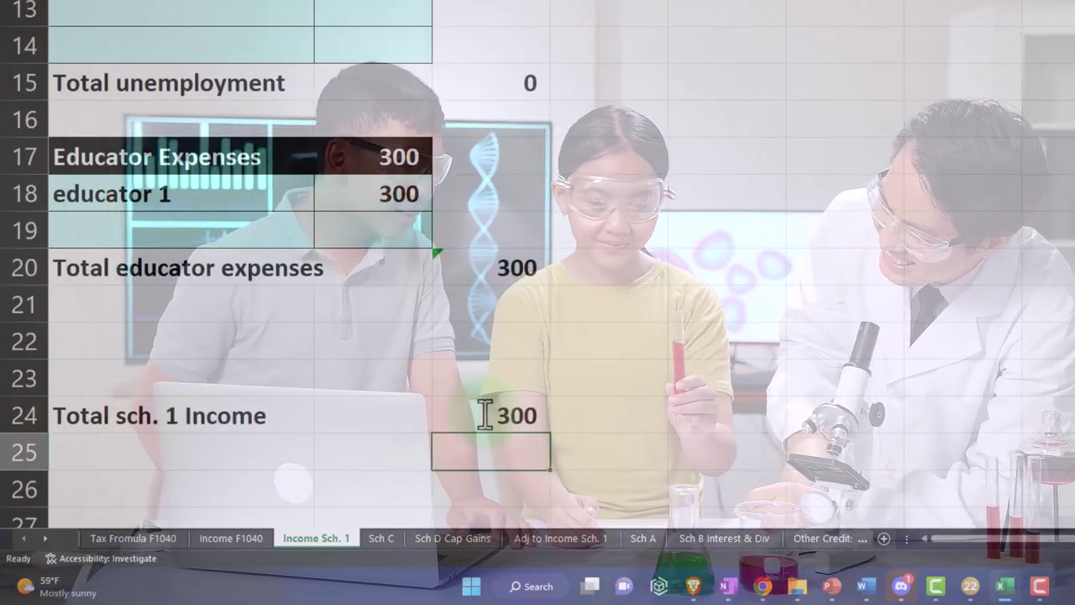
Insert six blank rows above row 6 on the Adj to Income Sch. 1 sheet.
left_click(137, 538)
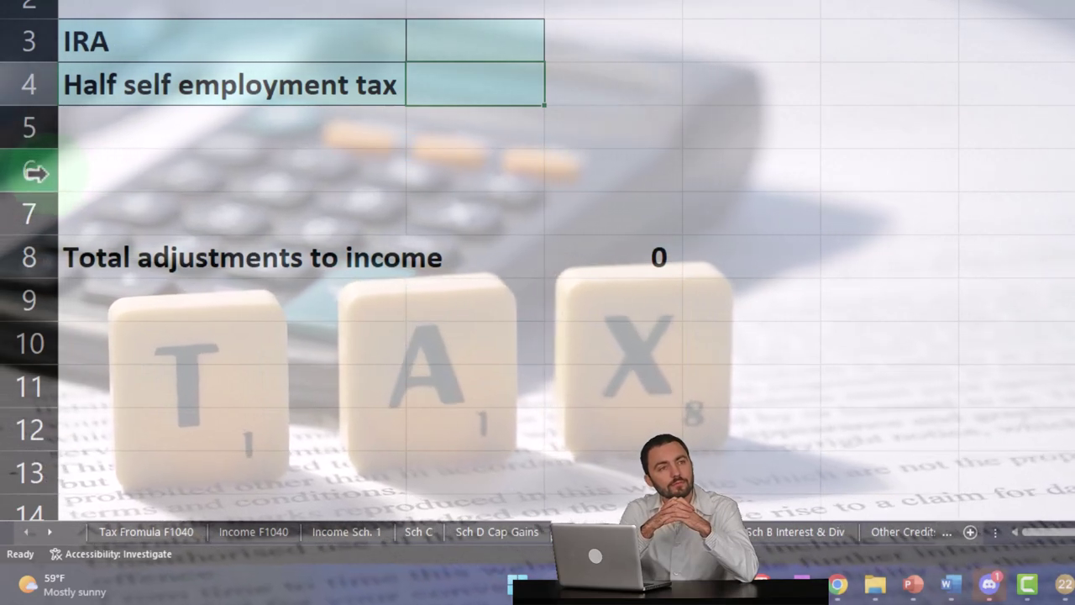
left_click_drag(35, 173, 73, 383)
right_click(152, 350)
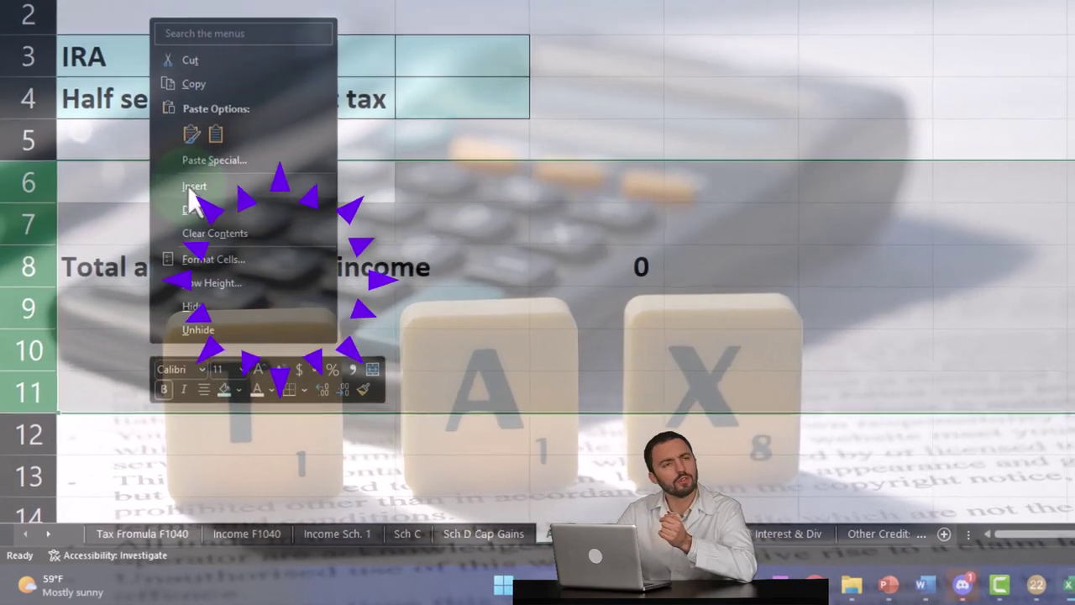
left_click(189, 188)
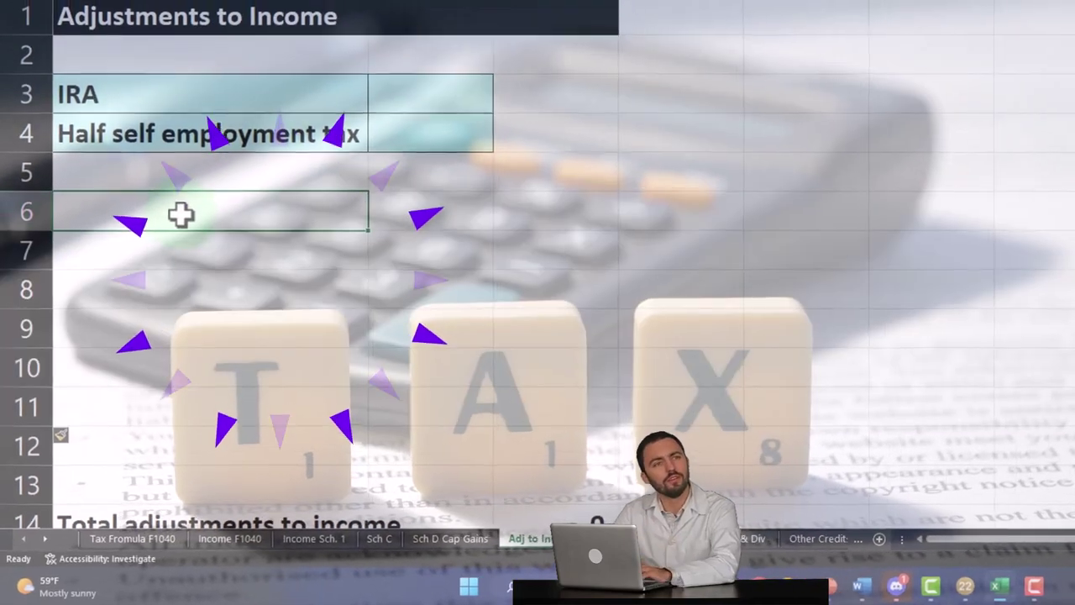
Copy rows 17 to 22 of the Income Sch. 1 sheet into rows 6 to 11 of Adj to Income Sch. 1.
left_click(300, 539)
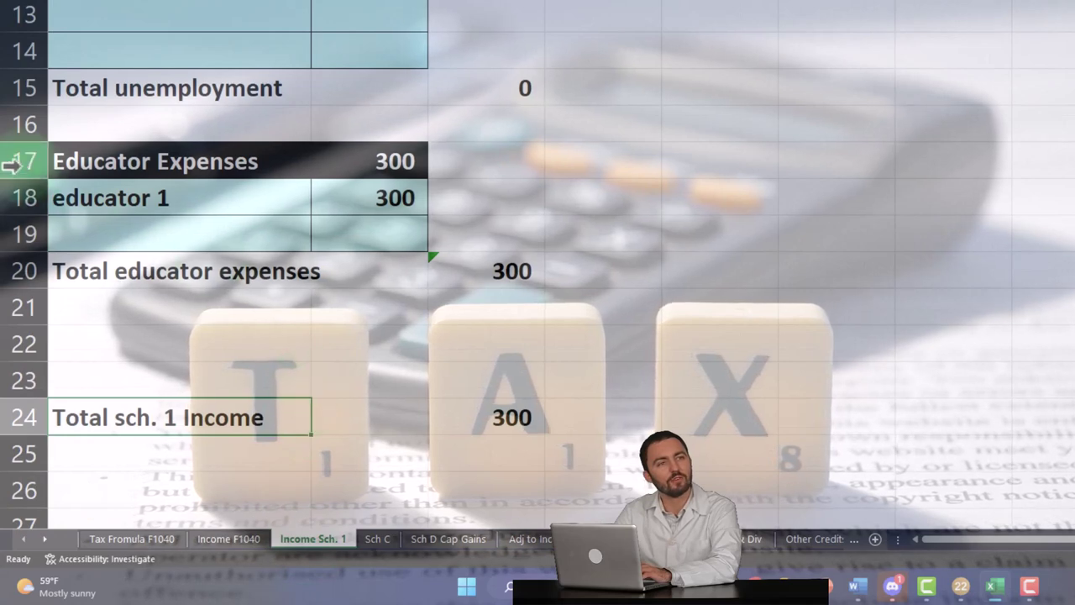
left_click_drag(12, 161, 29, 334)
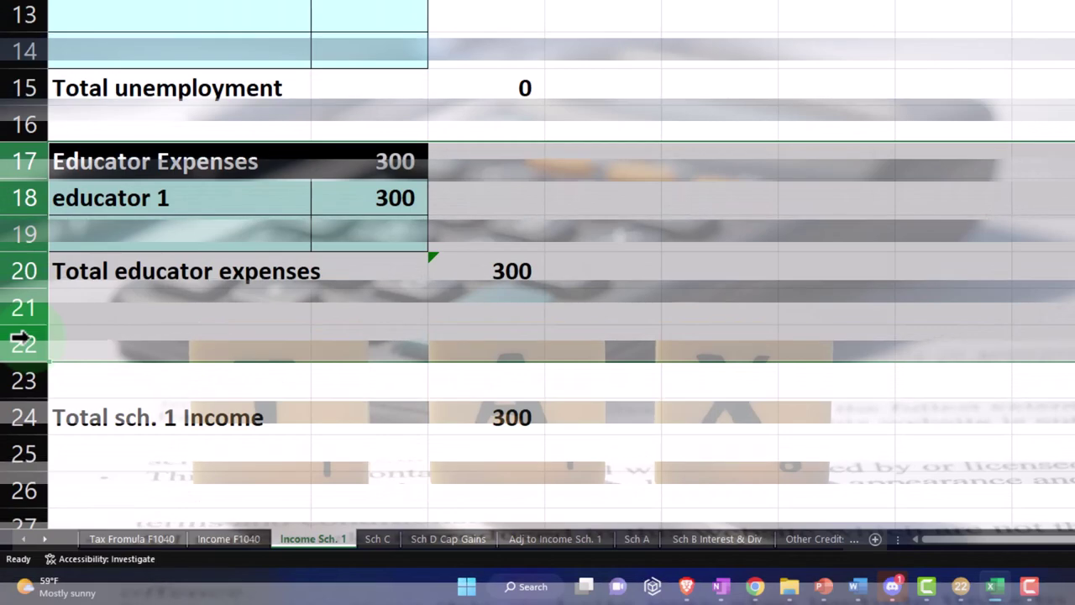
key("ctrl+c")
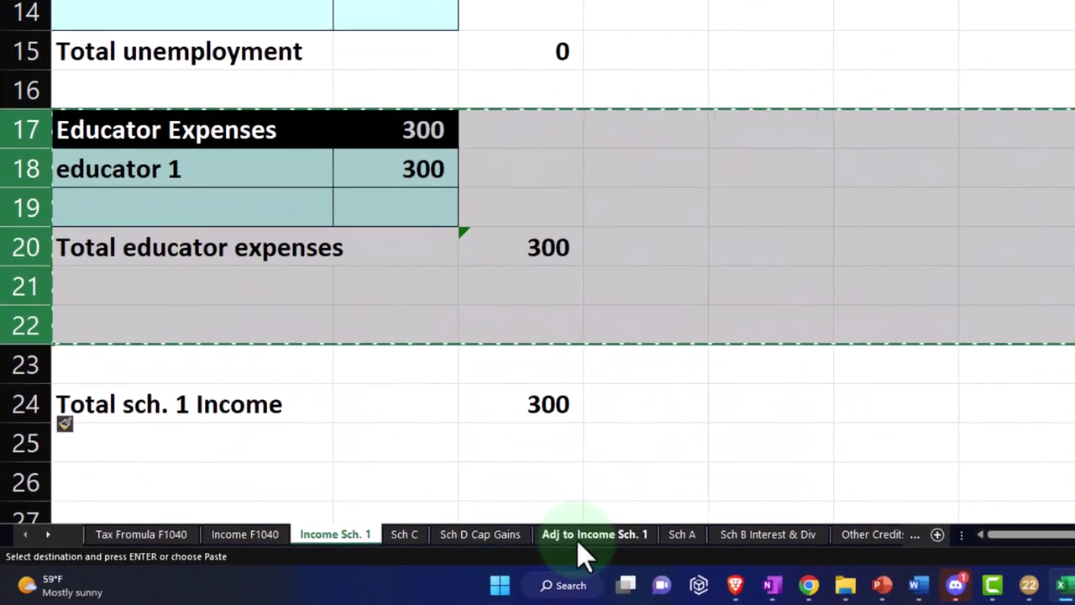
left_click(554, 538)
key("Return")
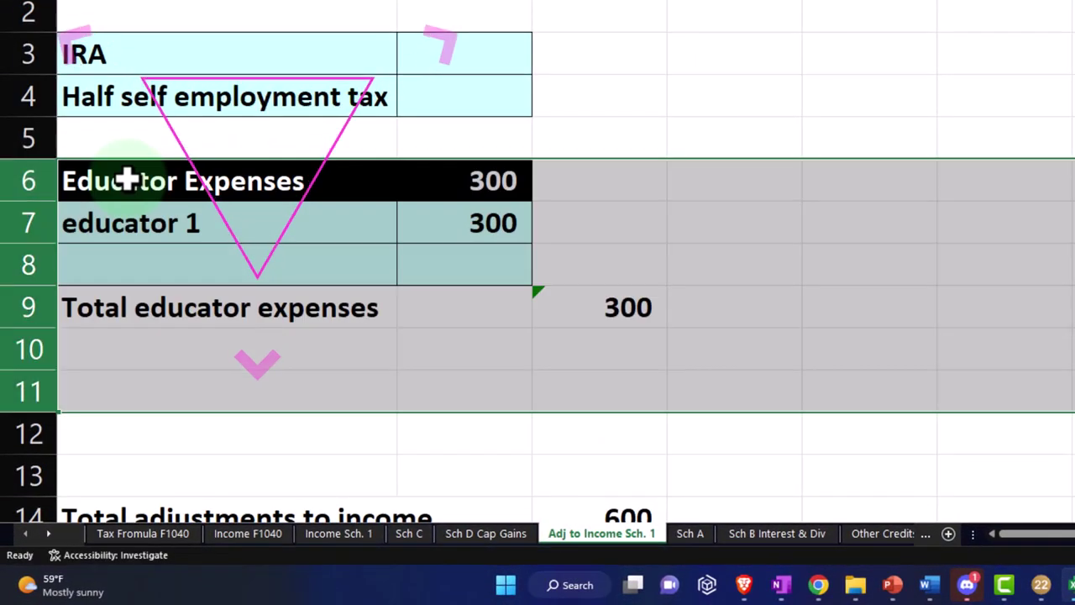
Examine the pasted educator expenses block and the range summed by the total adjustments to income formula in C14.
left_click(213, 269)
scroll(213, 269, "down", 1)
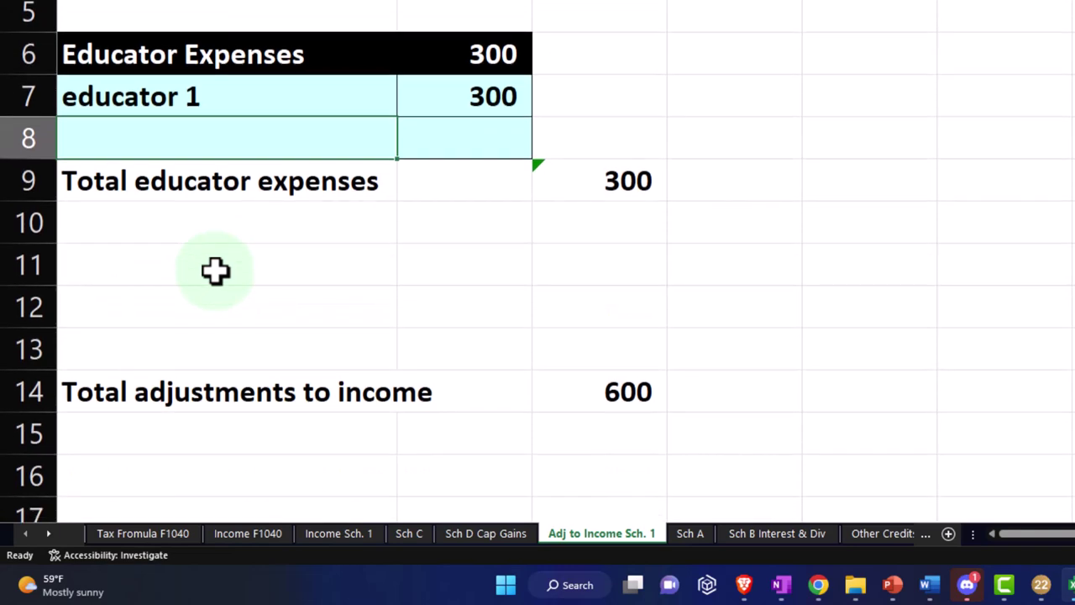
scroll(220, 273, "up", 1)
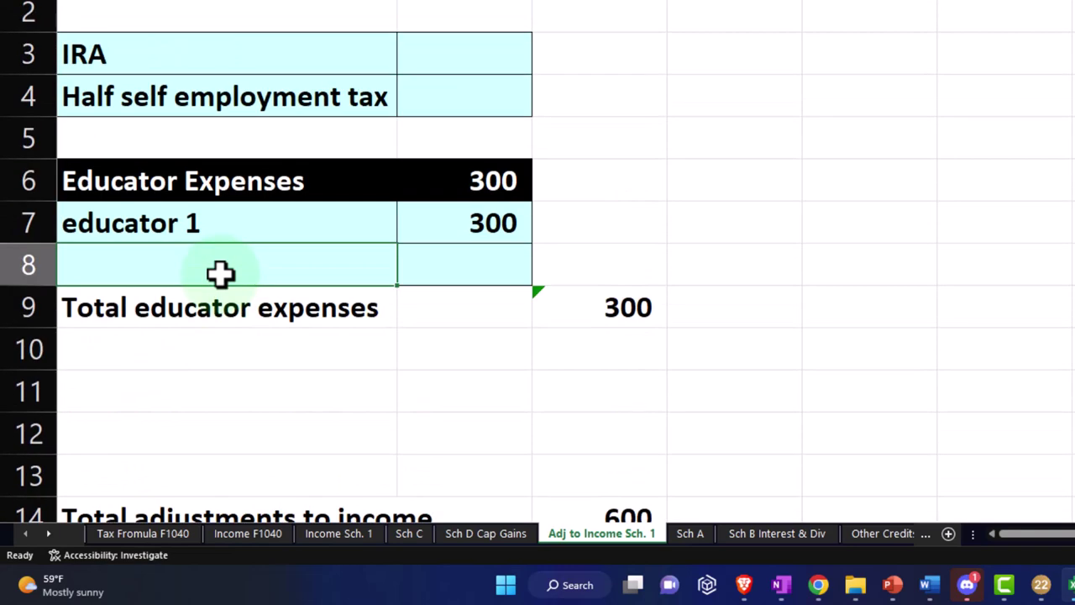
left_click(341, 382)
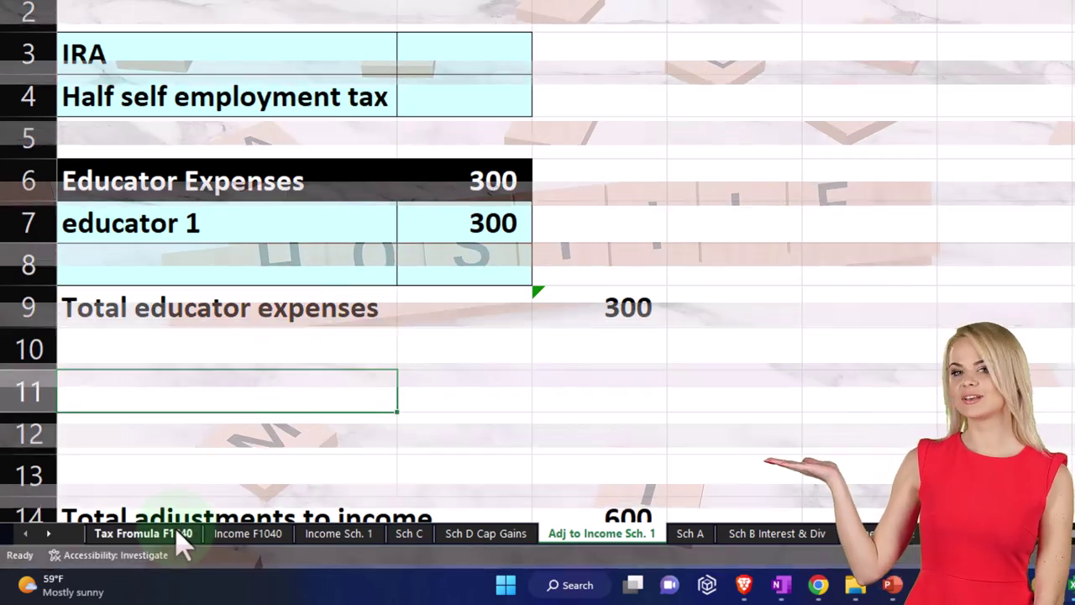
left_click(490, 365)
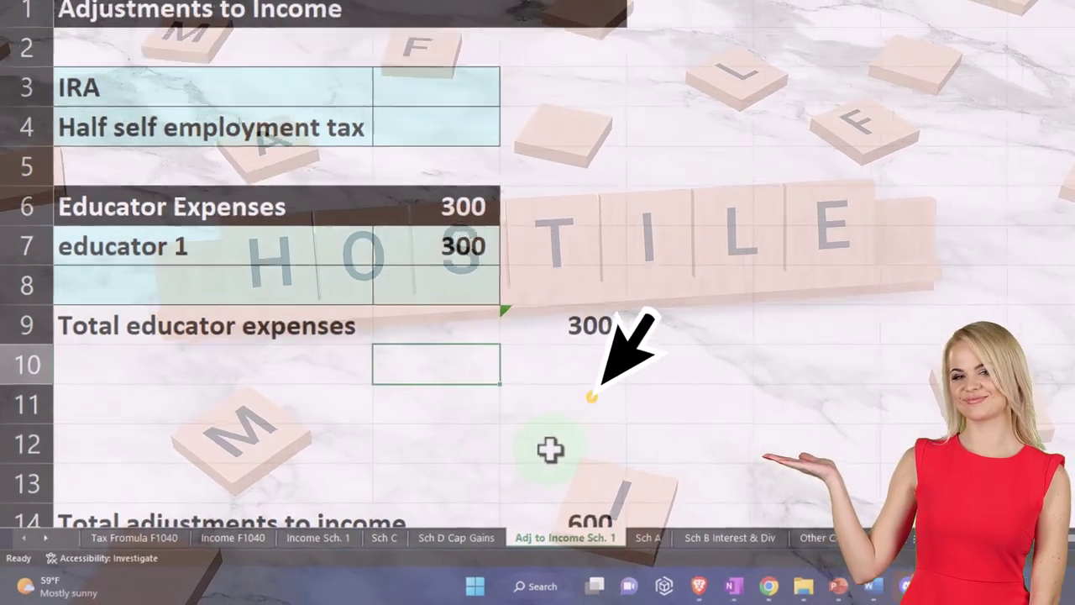
scroll(584, 437, "down", 1)
double_click(614, 394)
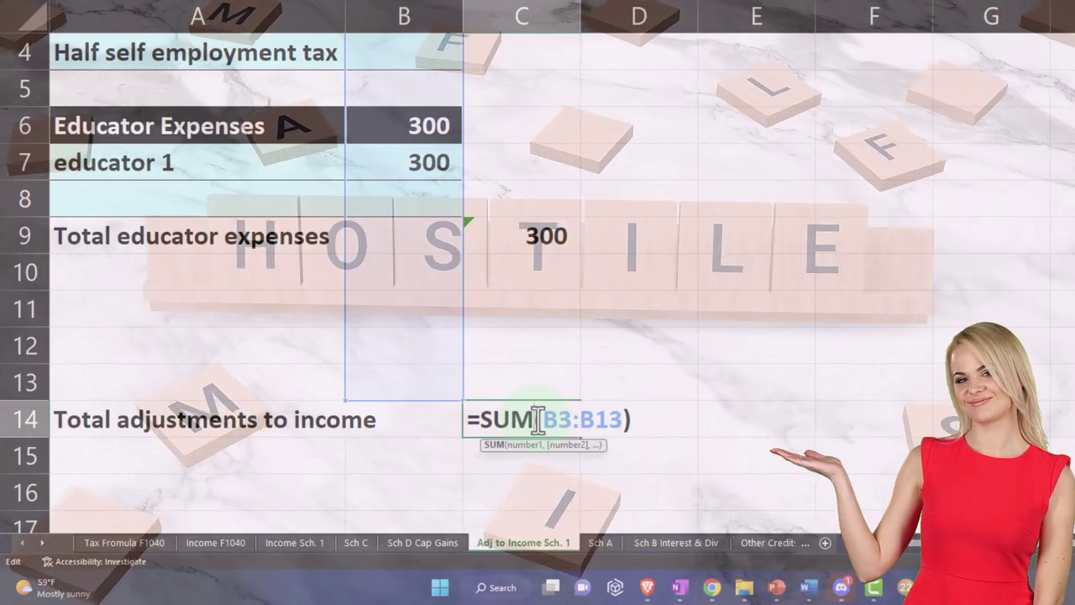
key("Return")
scroll(536, 419, "up", 1)
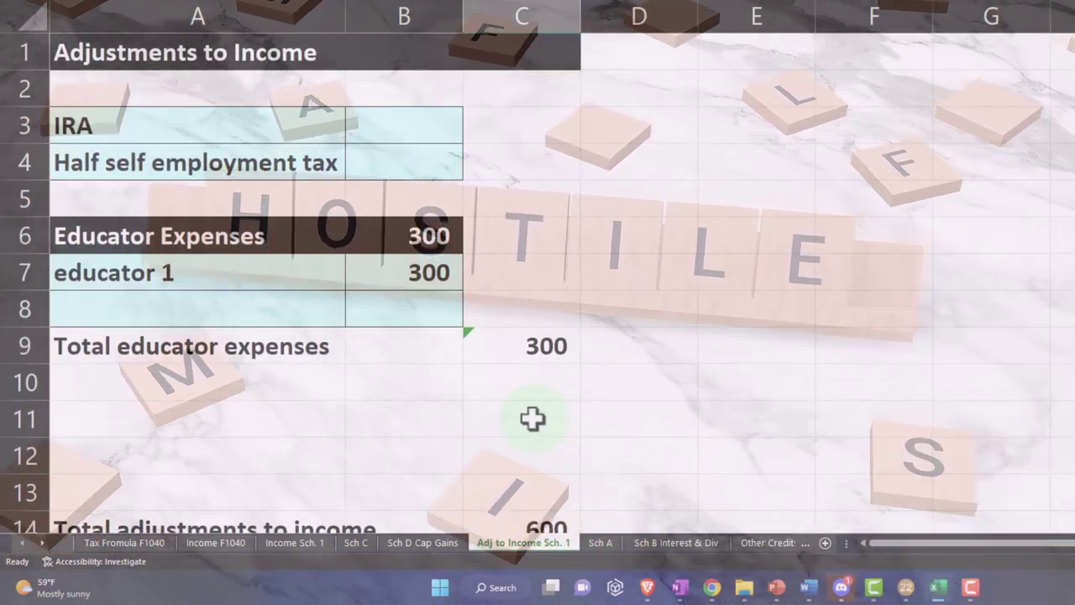
Move the IRA and half self employment tax input cells to C3:C4 and make C14 sum C2:C13.
left_click_drag(425, 139, 484, 138)
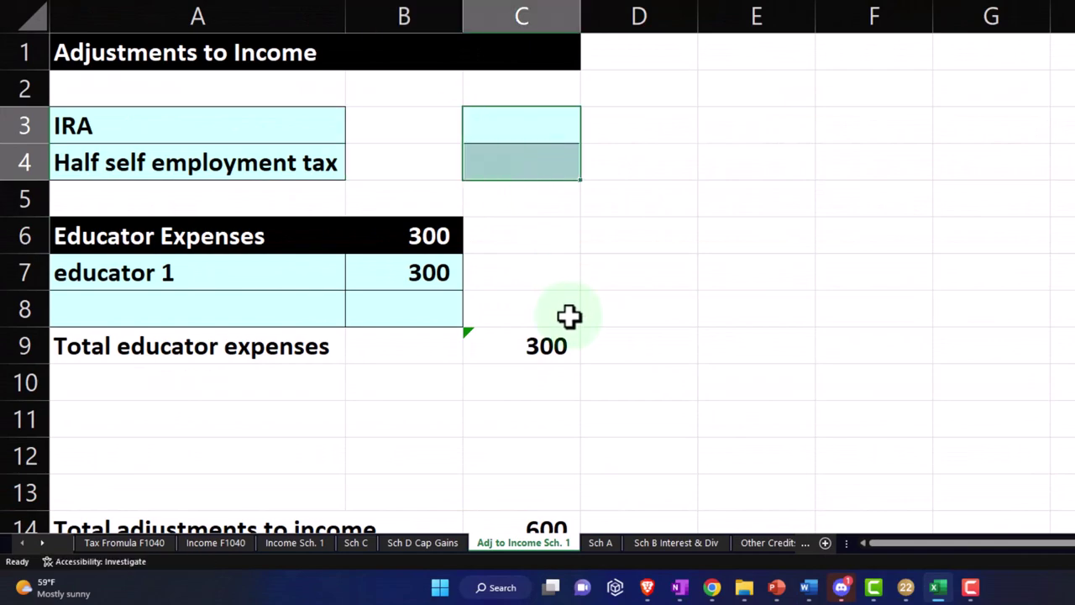
scroll(540, 424, "down", 1)
left_click(541, 425)
type("=")
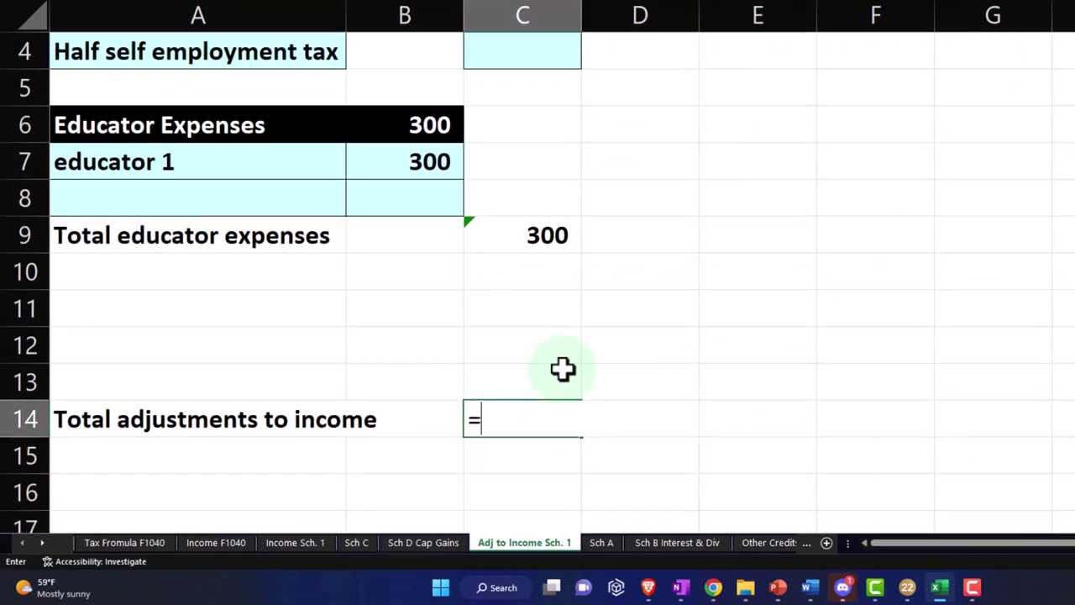
type("sum")
type("(")
left_click_drag(561, 345, 578, 74)
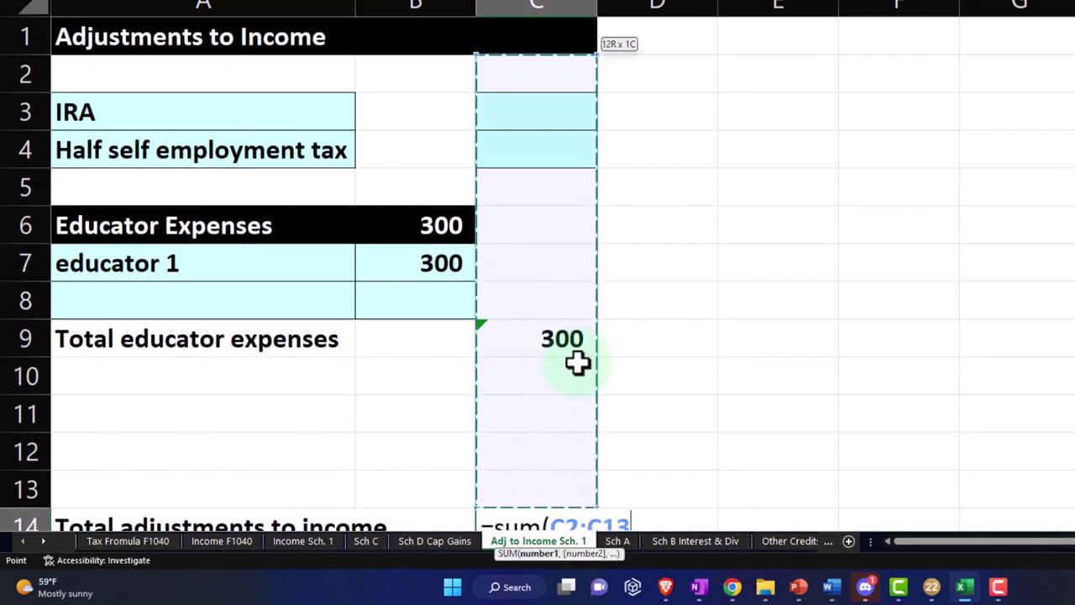
key("Return")
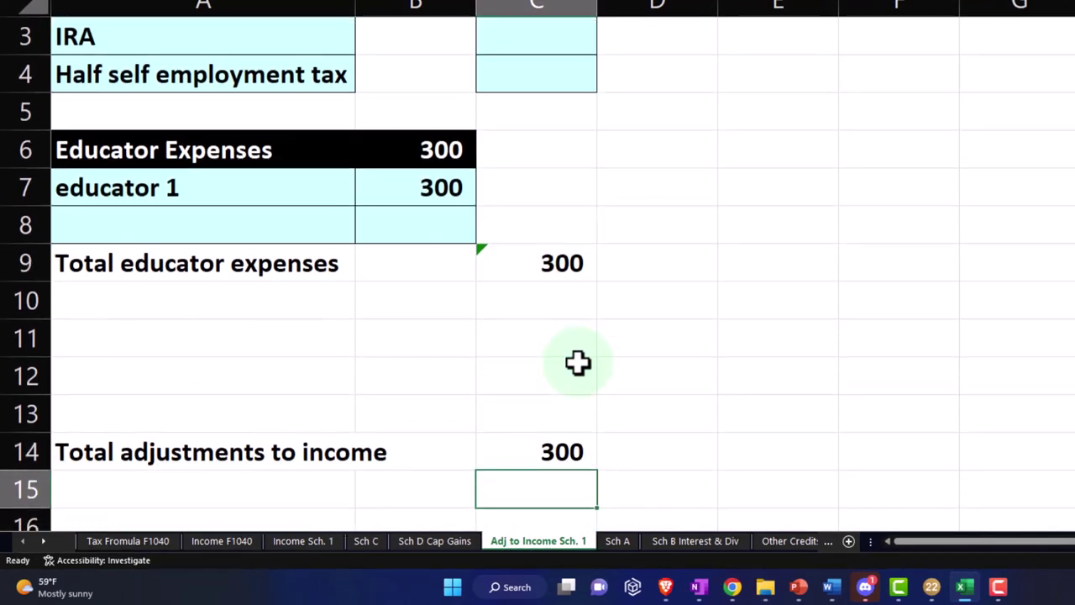
Open the Tax Fromula F1040 sheet and check the adjustments to income amount in D3.
left_click(142, 540)
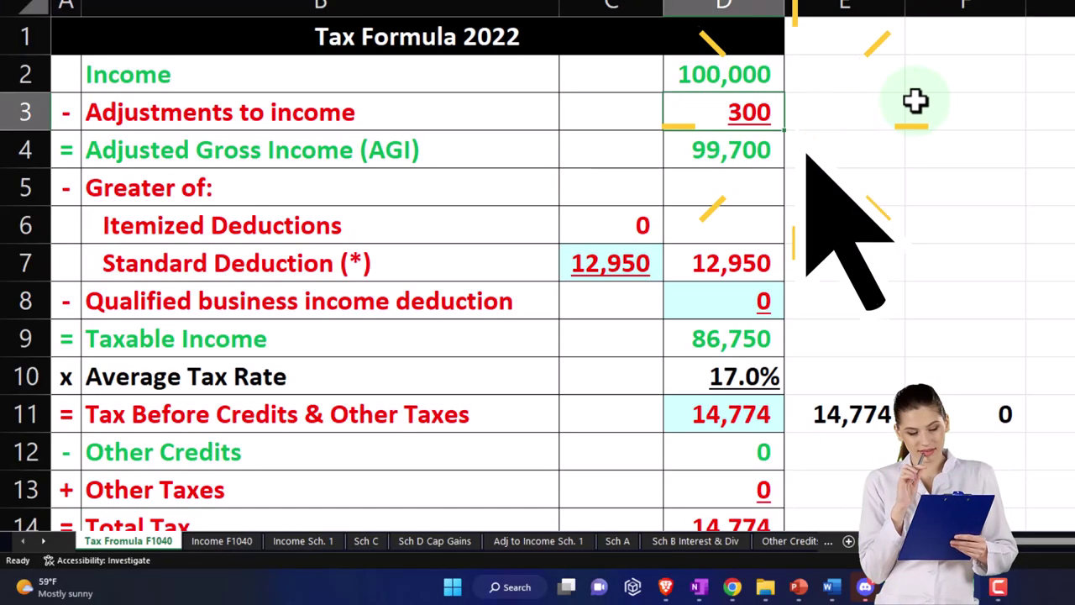
Compare the adjusted gross income and taxable income in the tax formula sheet with page 1 of Form 1040.
key("Down")
key("Down")
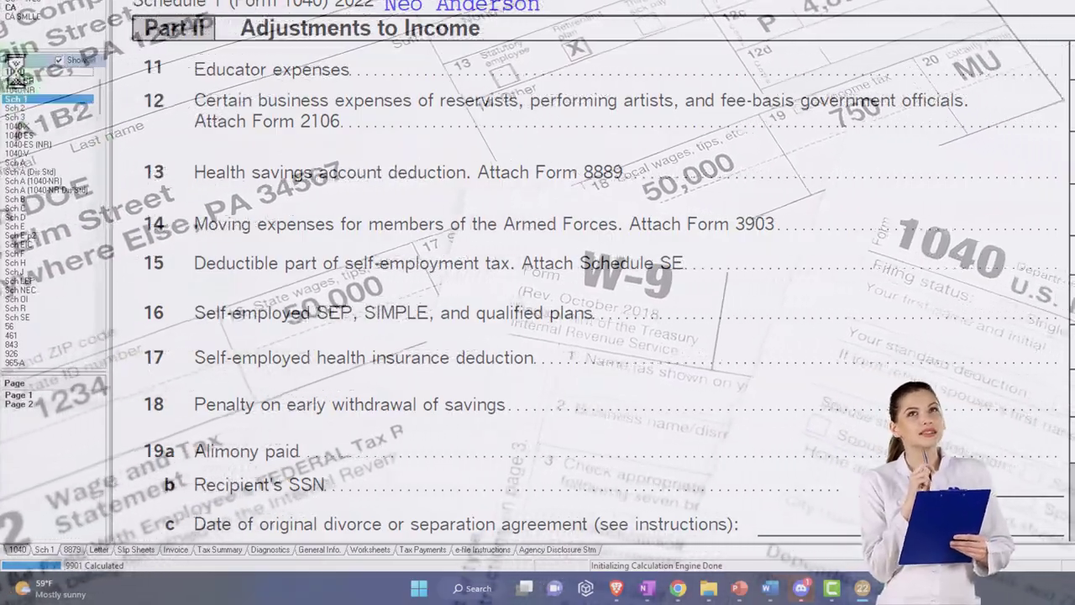
left_click(17, 72)
scroll(746, 332, "down", 10)
scroll(746, 336, "down", 6)
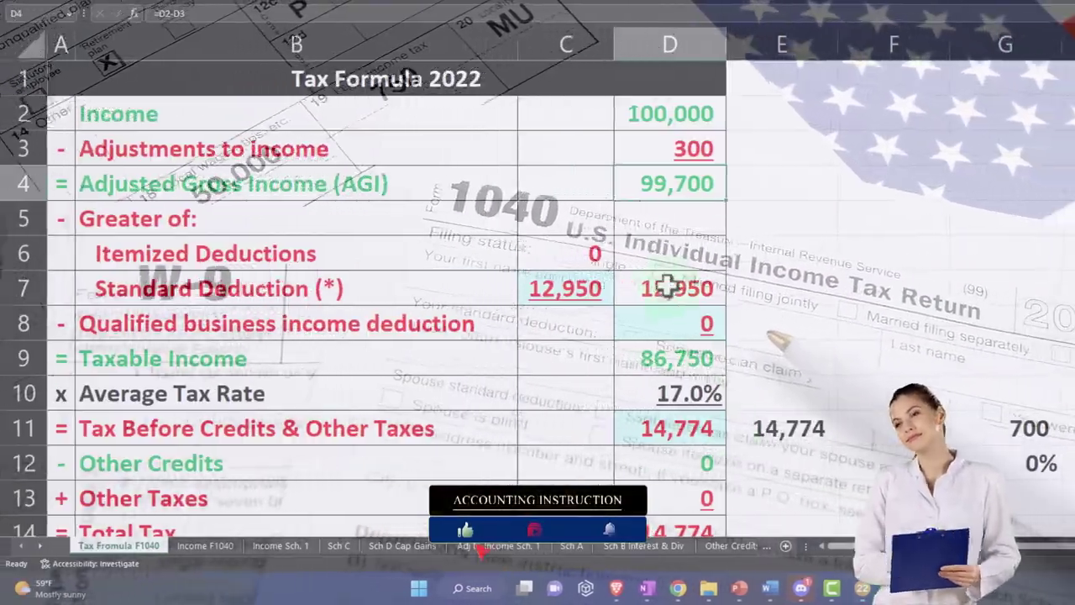
left_click(660, 354)
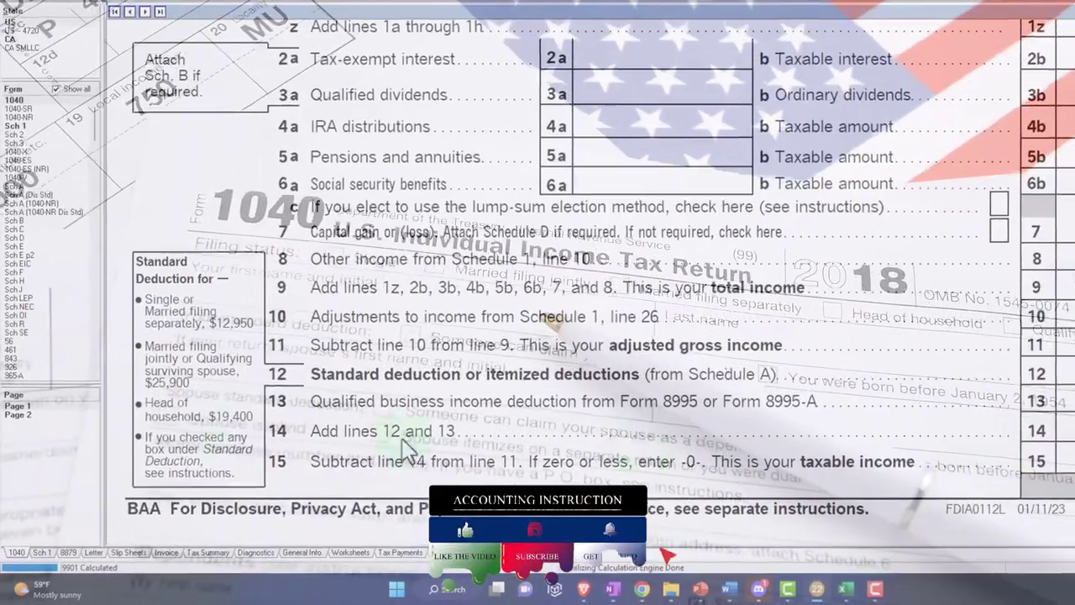
Open page 2 of Form 1040 and compare its payments and refund with rows 15 and 16 of the Excel tax formula.
left_click(25, 420)
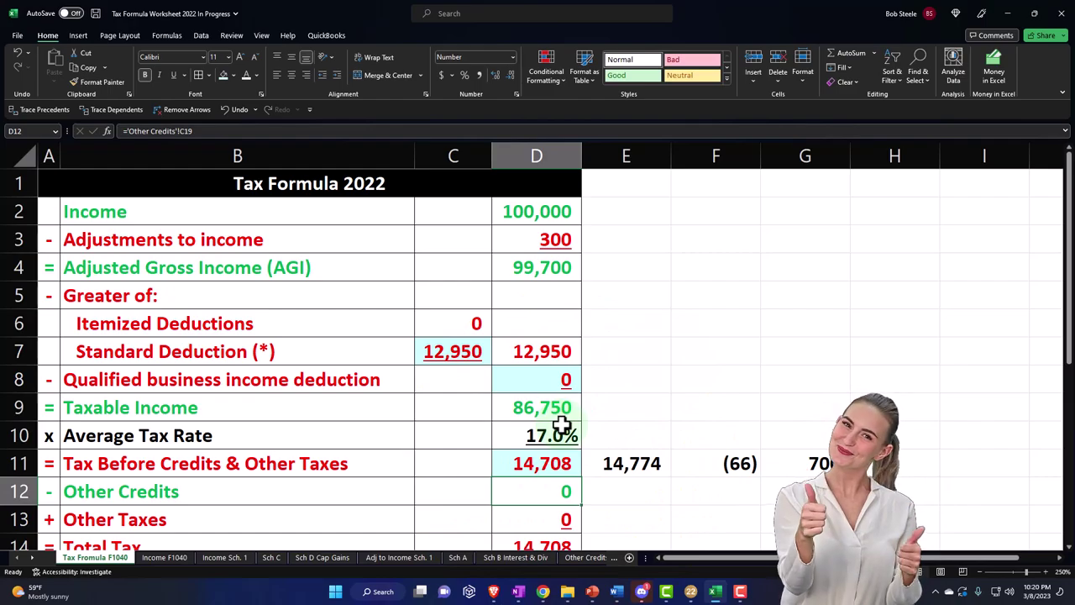
scroll(562, 427, "down", 2)
left_click(562, 408)
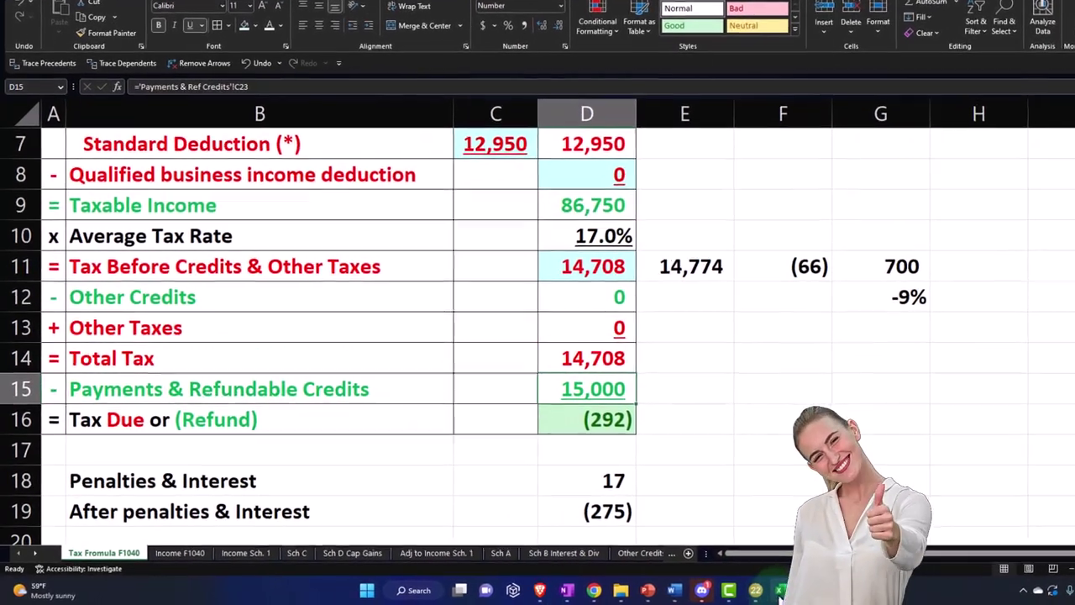
left_click(721, 591)
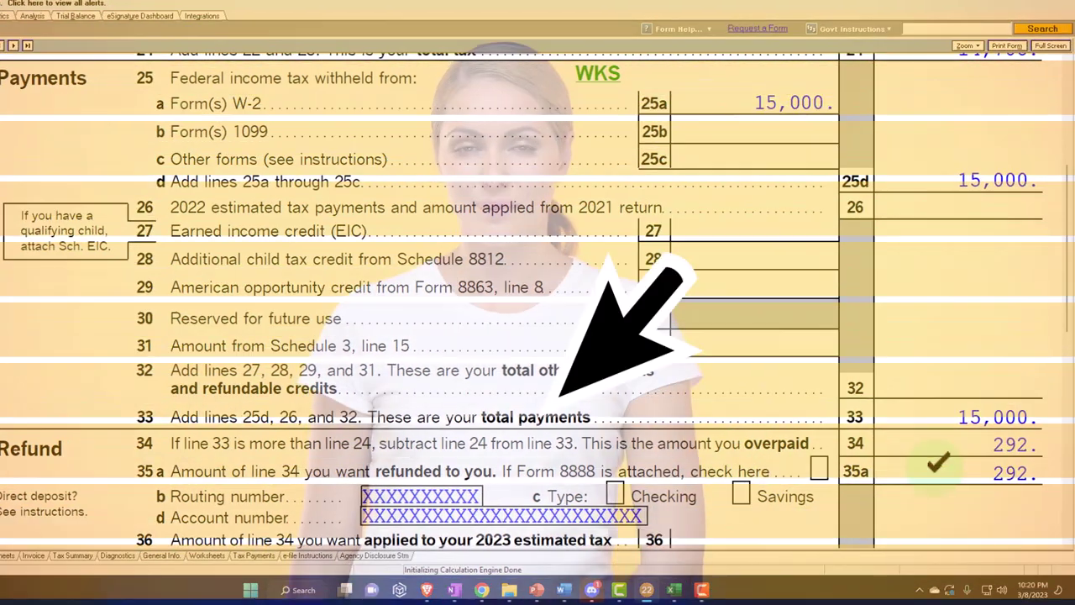
left_click(674, 592)
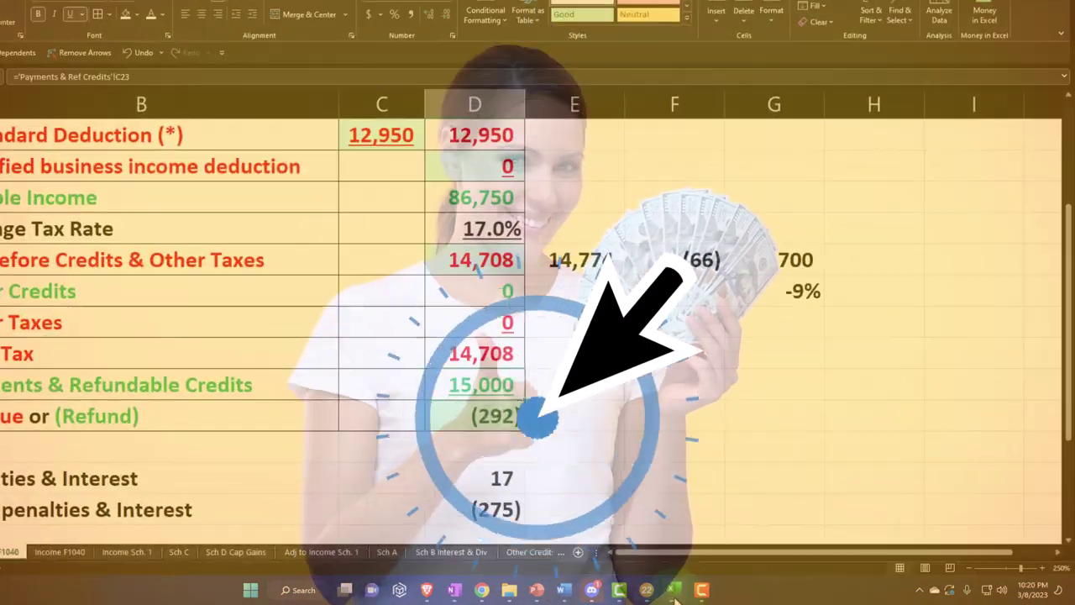
left_click(674, 592)
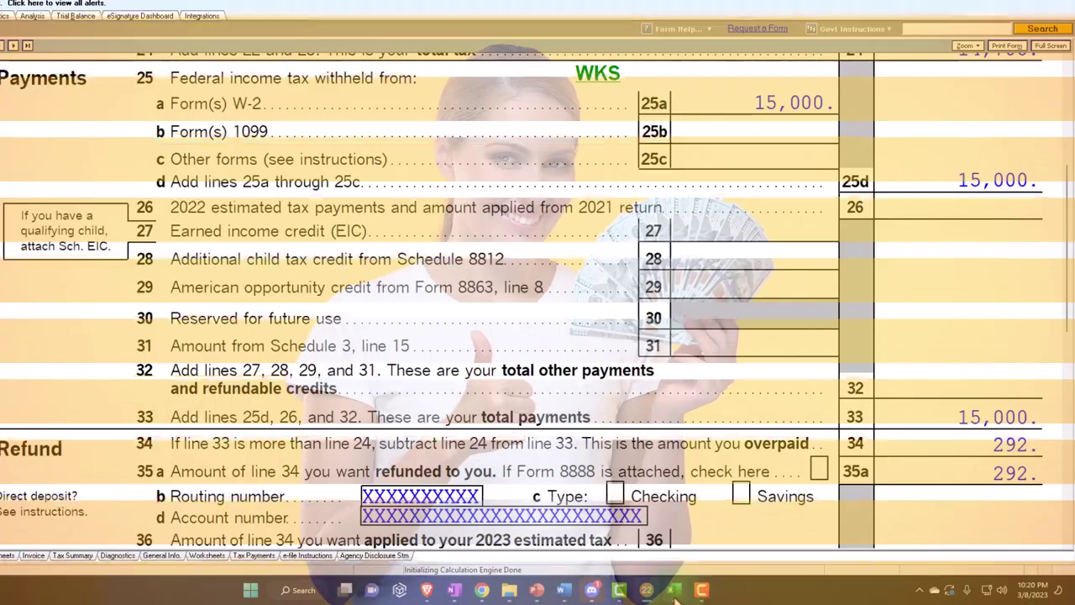
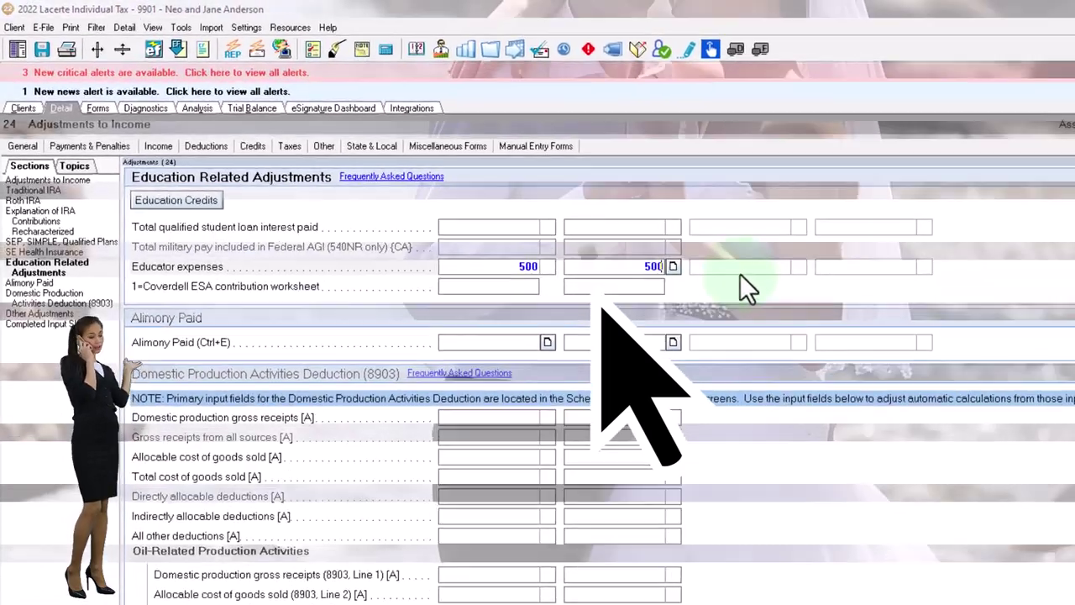
Review the taxpayer's and spouse's educator expense entries and check line 11 in Part II of Schedule 1.
key("shift+Tab")
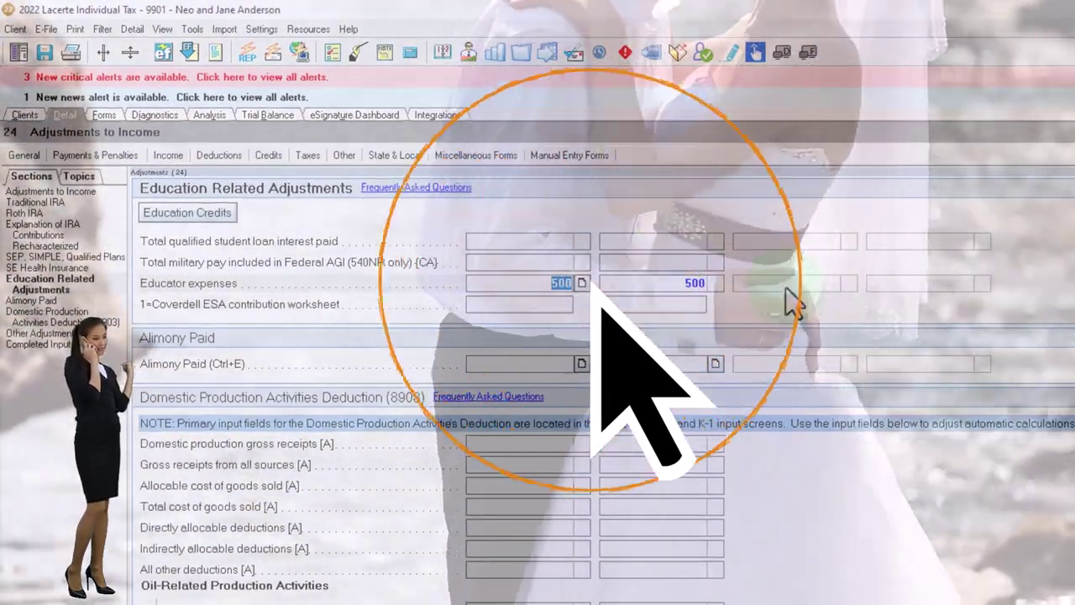
left_click(648, 324)
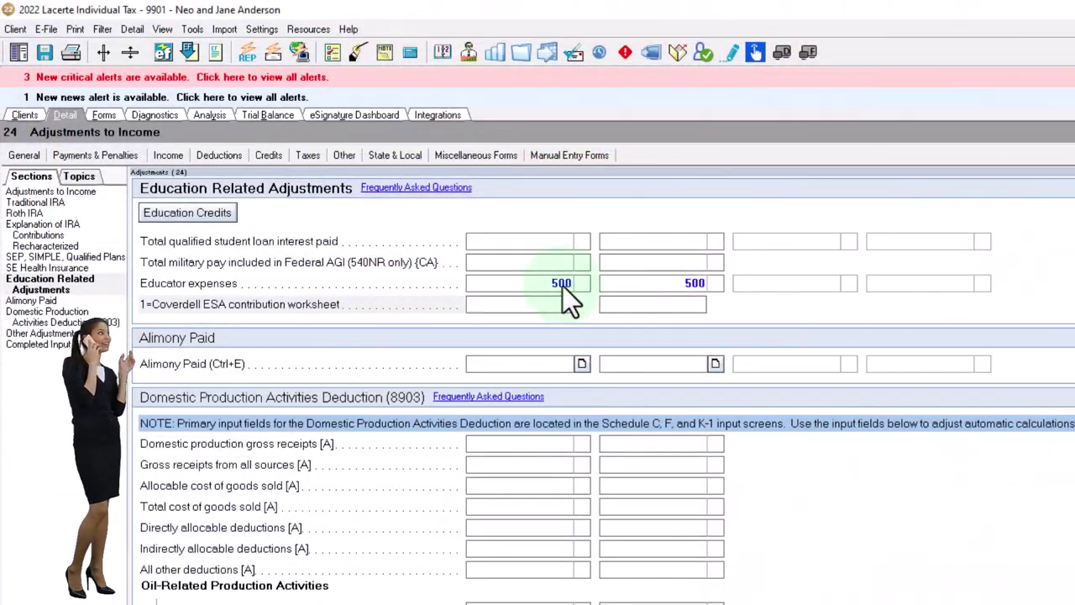
left_click(109, 116)
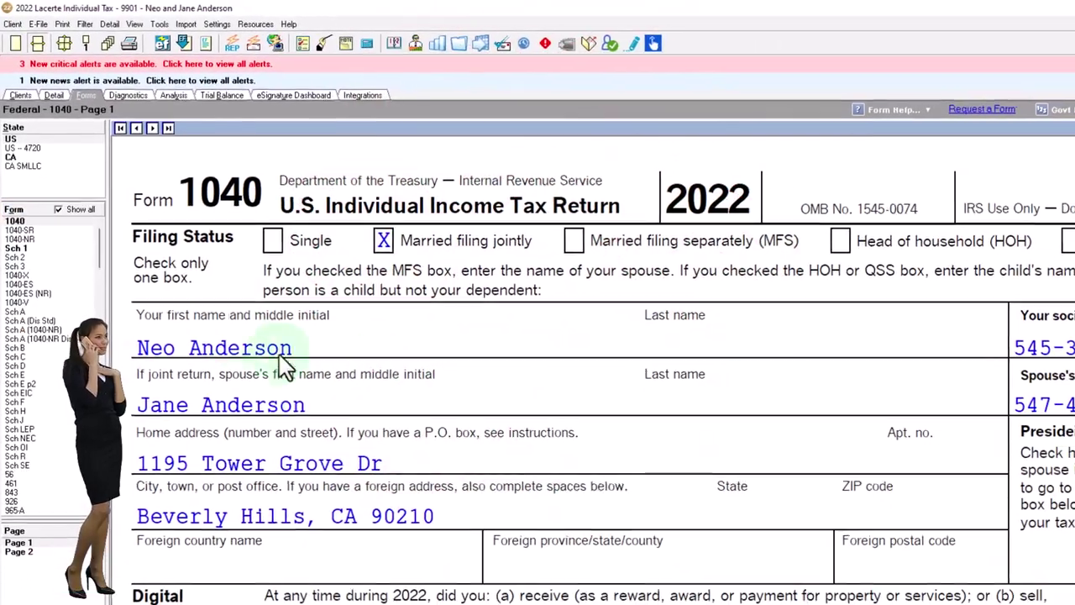
left_click(17, 244)
scroll(653, 483, "down", 3)
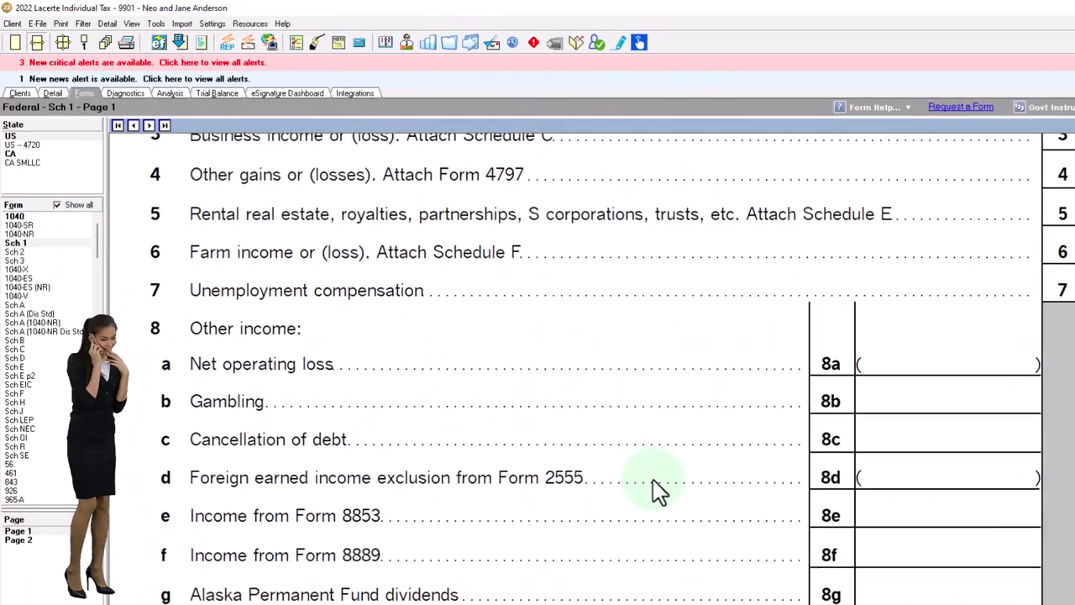
scroll(511, 479, "down", 5)
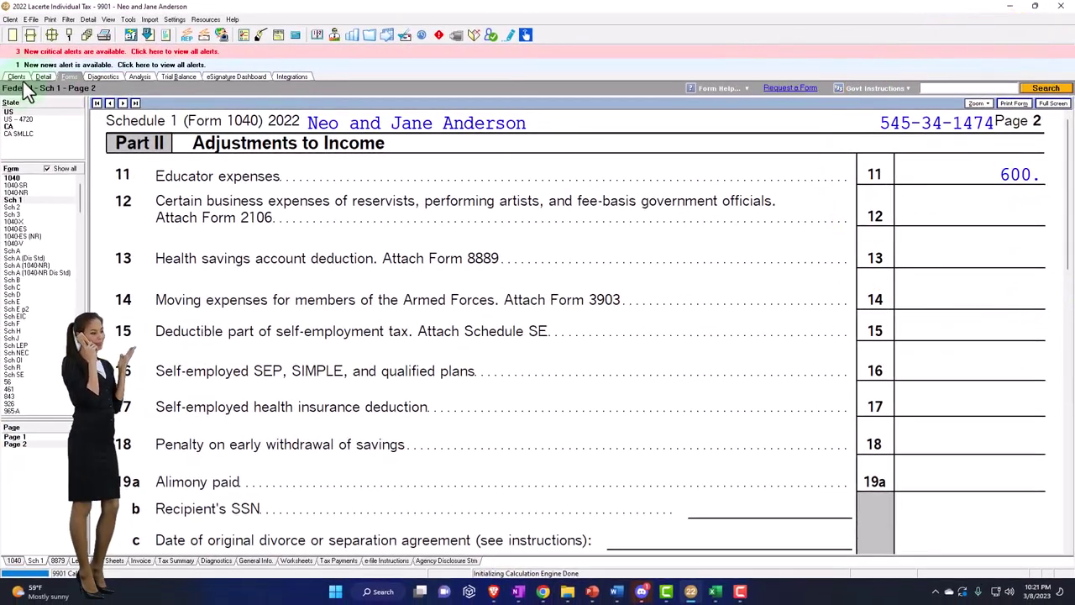
In Adjustments to Income, set educator expenses to 1,000 for the taxpayer and 200 for the spouse, and check line 11 of Schedule 1.
left_click(42, 76)
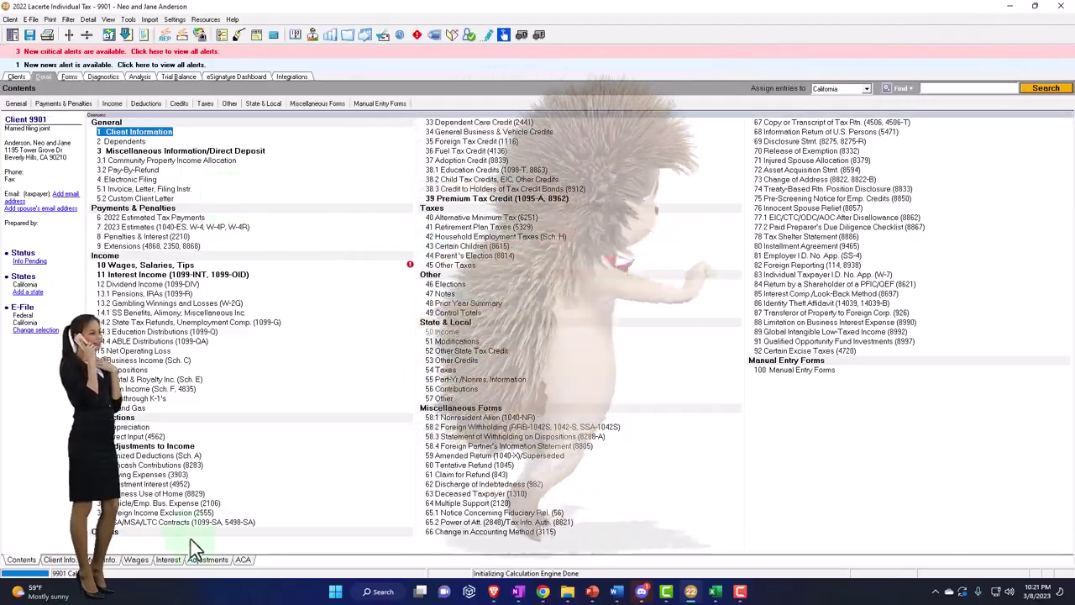
left_click(146, 103)
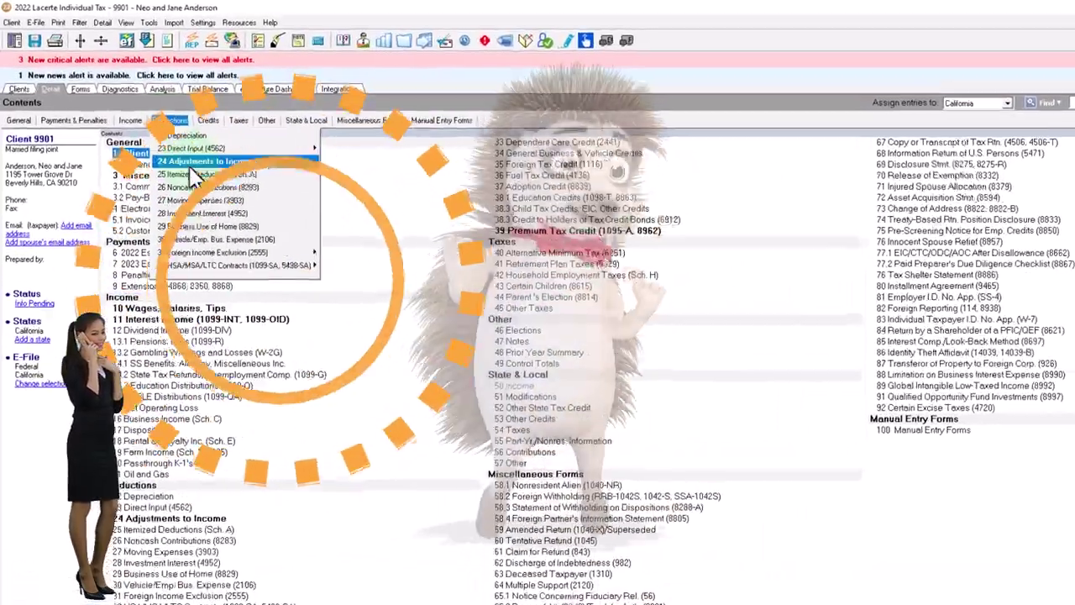
left_click(192, 164)
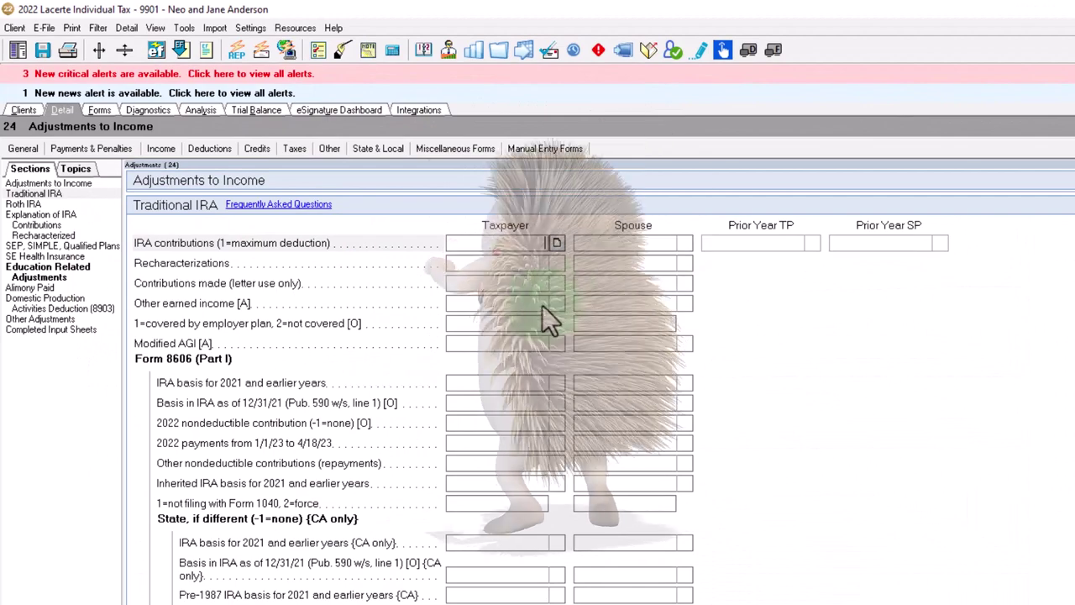
left_click(220, 151)
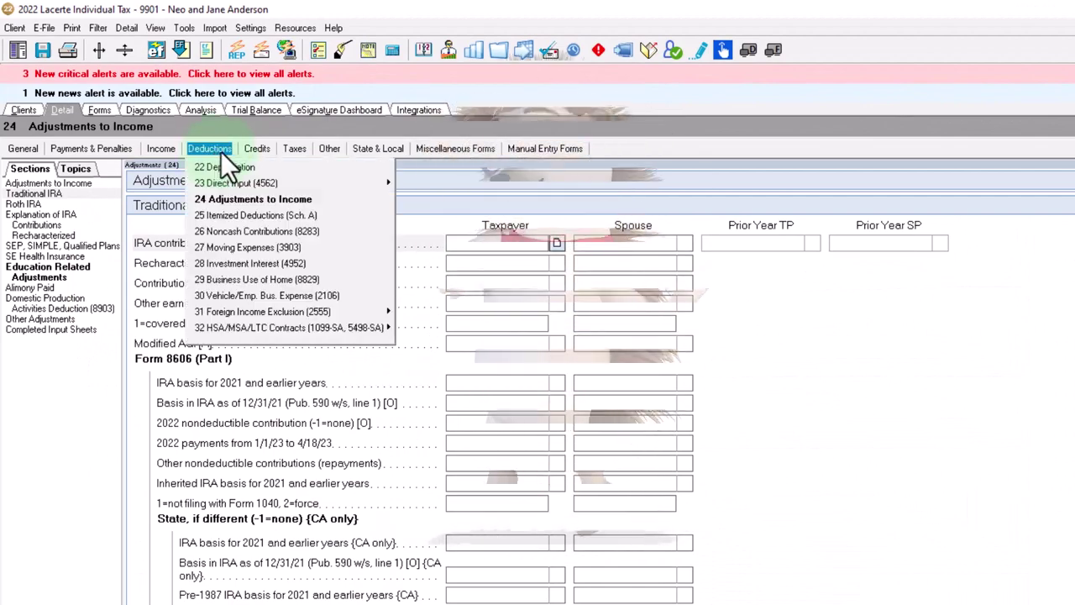
left_click(234, 198)
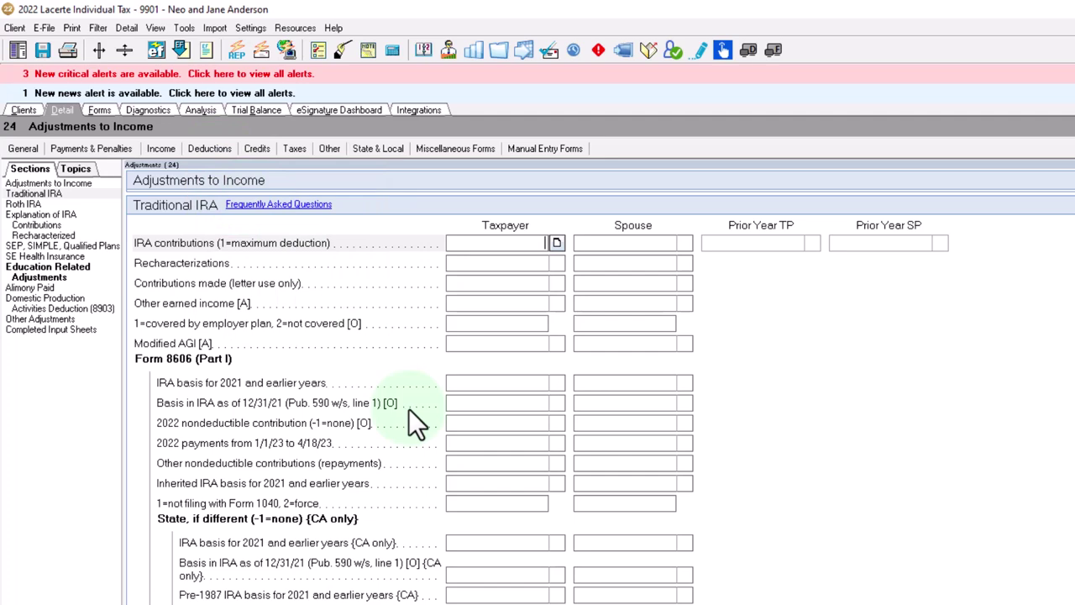
scroll(408, 420, "down", 10)
left_click(520, 275)
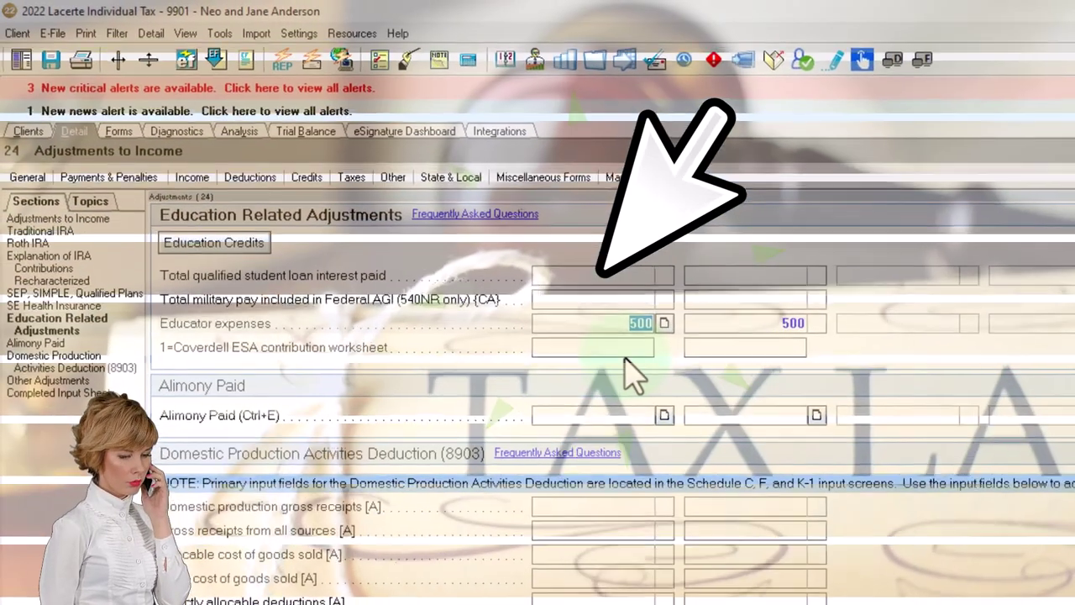
type("1,000")
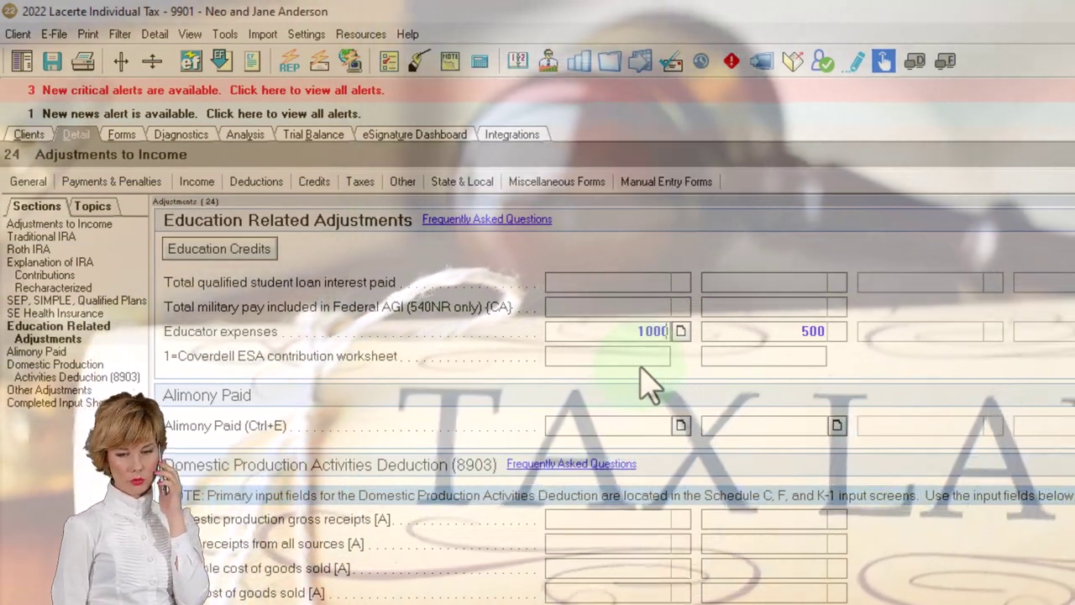
key("Tab")
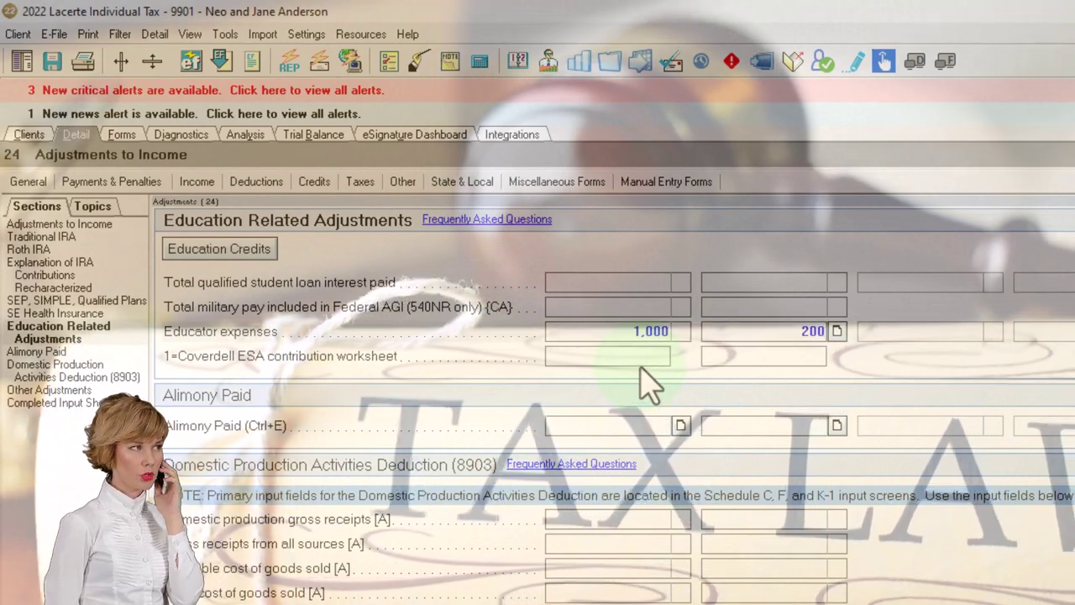
key("Tab")
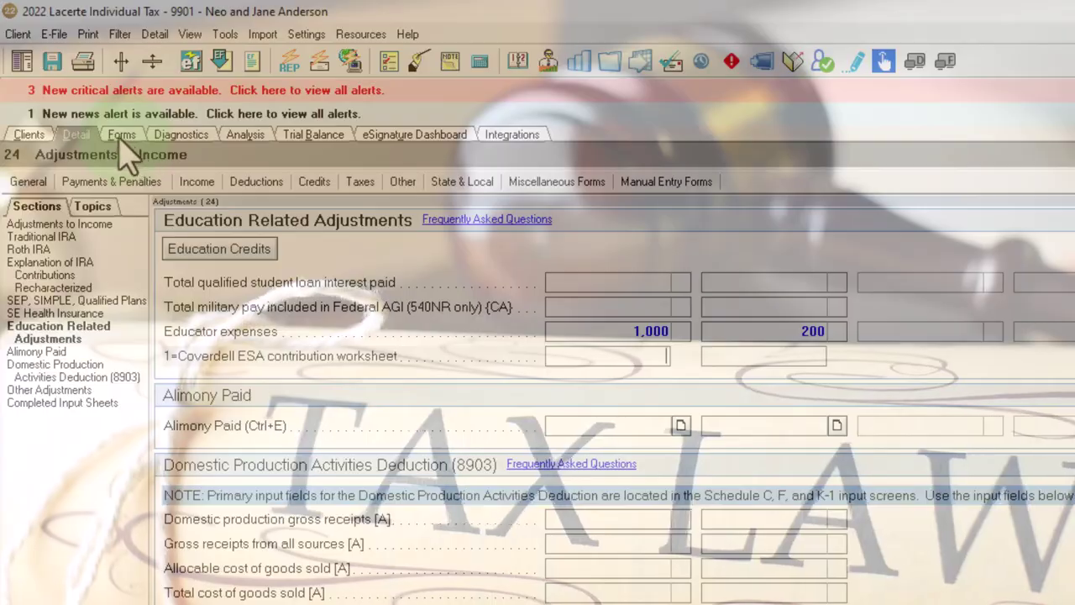
left_click(116, 132)
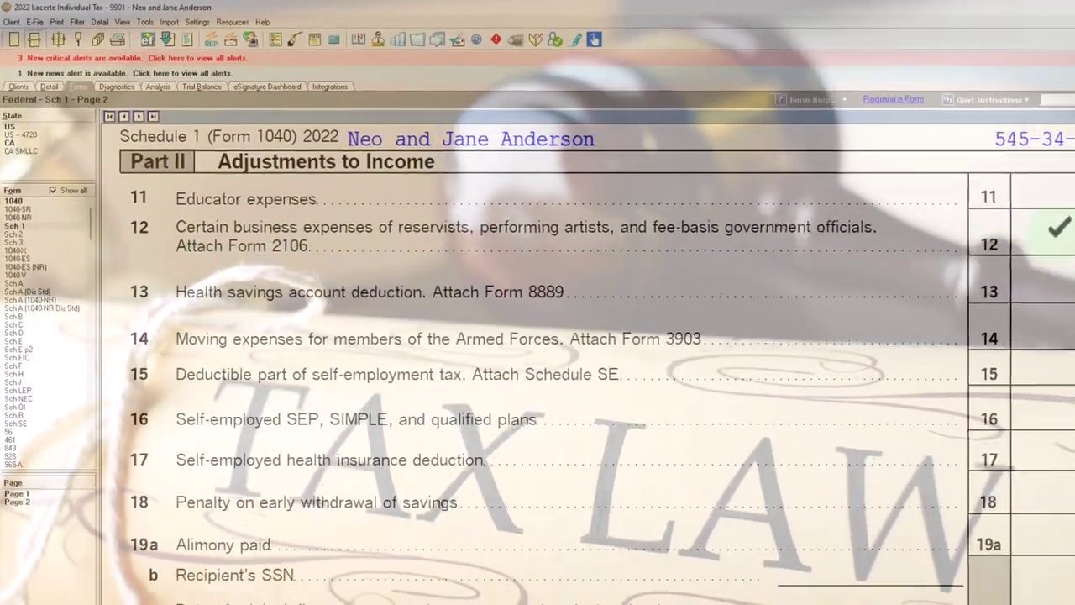
left_click(954, 210)
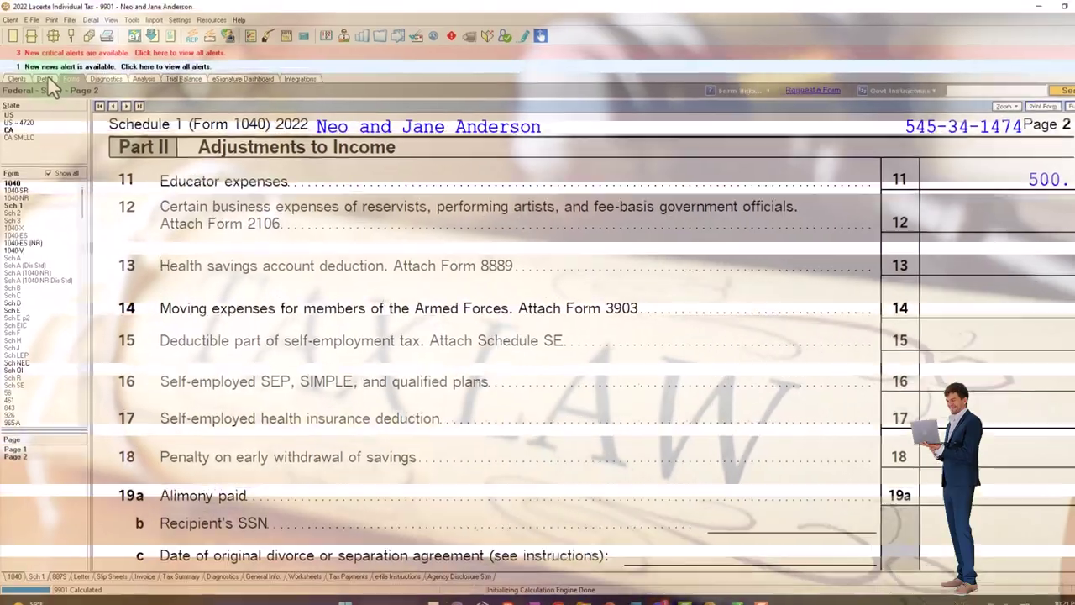
Set the educator expenses back to 500 for both the taxpayer and the spouse.
left_click(43, 77)
left_click(373, 204)
key("shift+Tab")
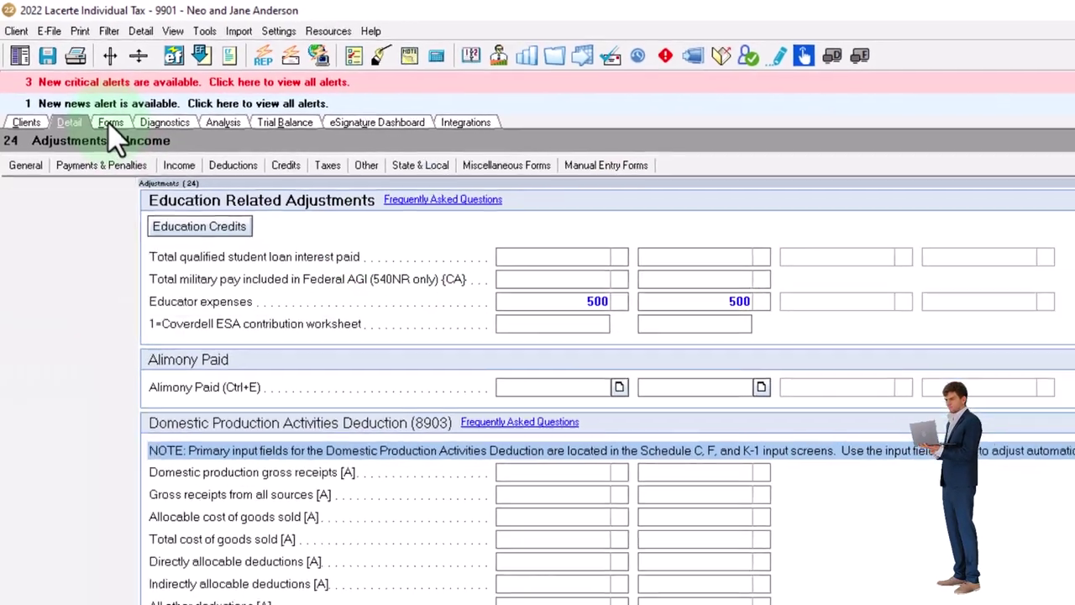
Trace the educator expenses from Schedule 1 lines 11 and 26 to the adjustments and taxable income on Form 1040 page 1.
left_click(120, 133)
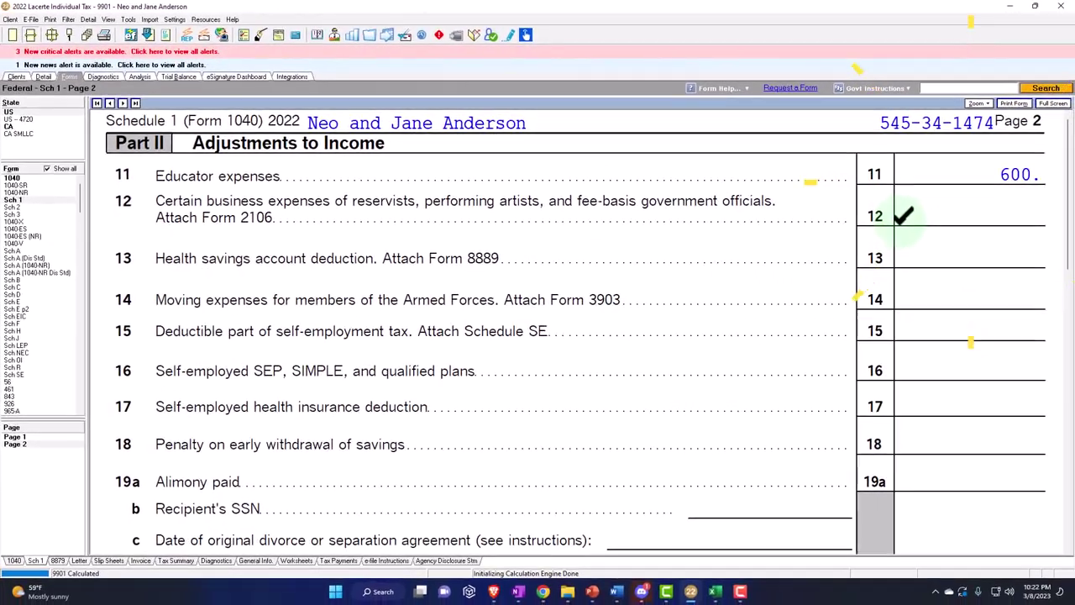
scroll(1044, 390, "down", 10)
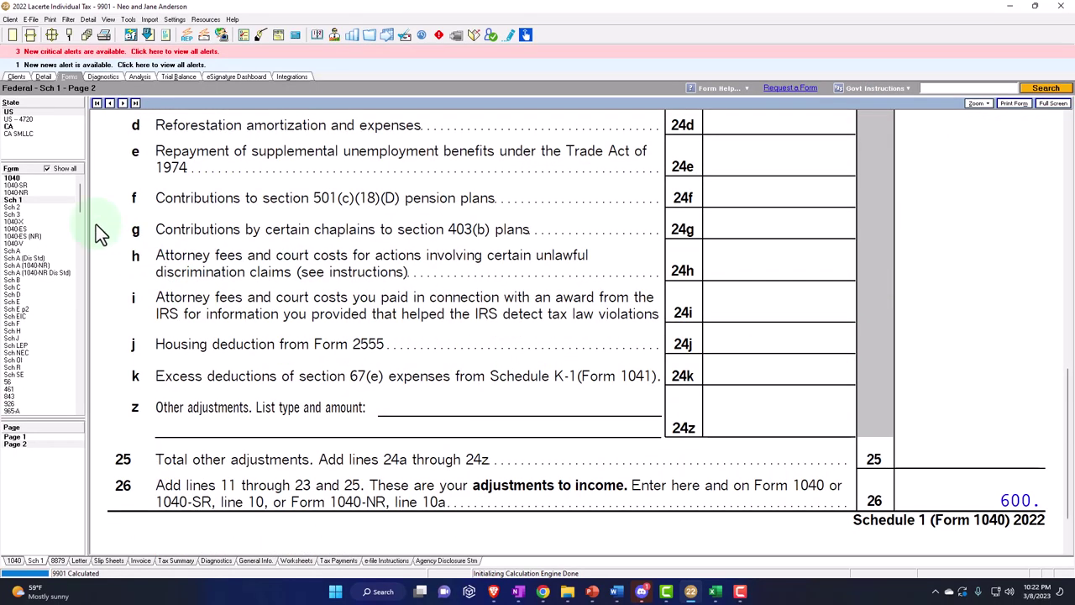
left_click(17, 179)
scroll(495, 429, "down", 10)
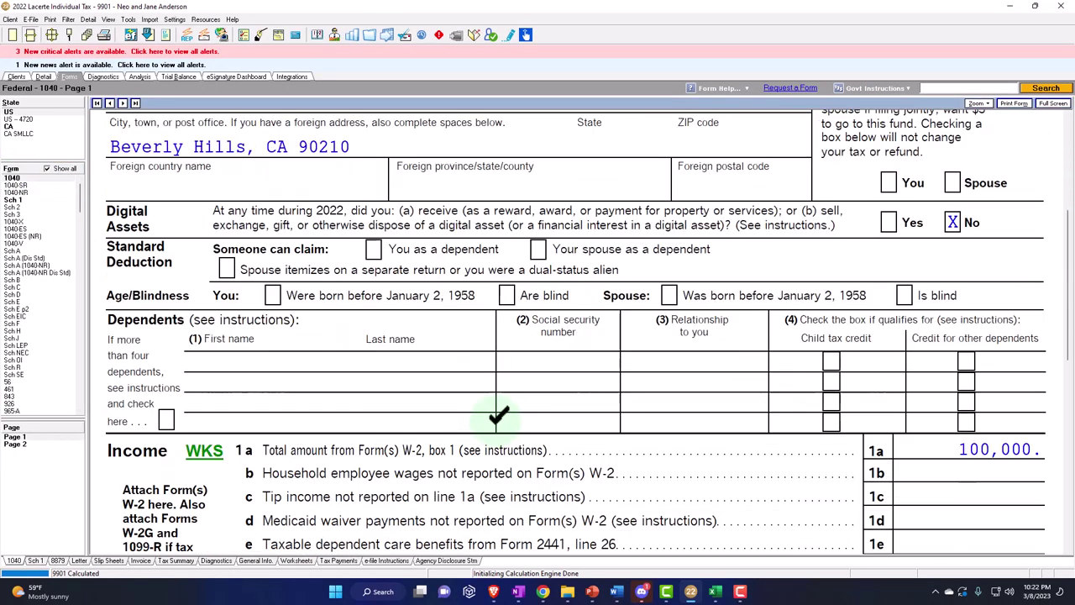
scroll(495, 421, "down", 4)
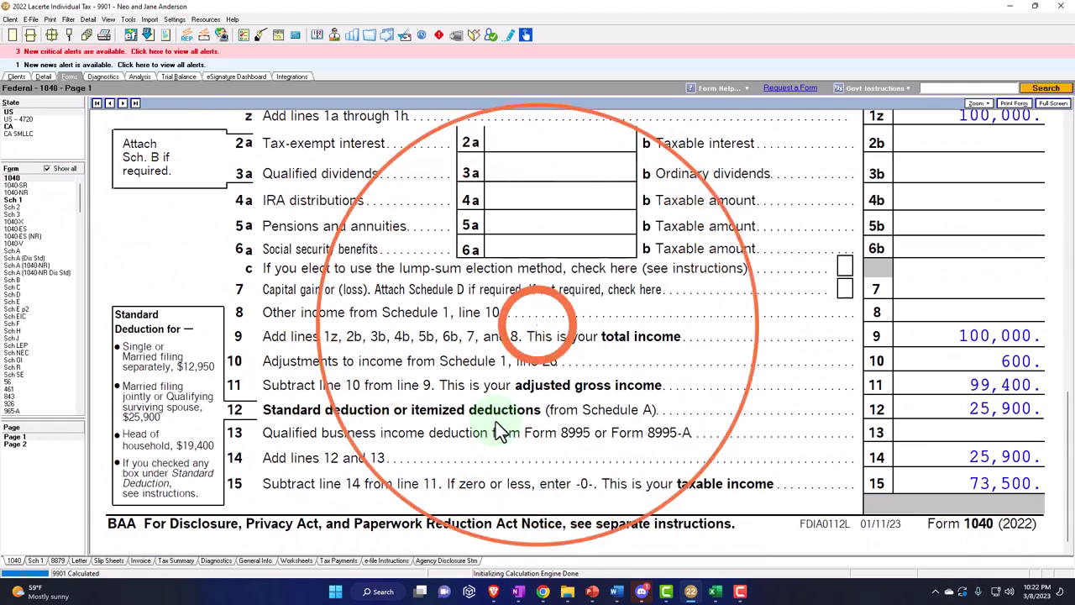
Switch to Excel and, on the Adj to Income Sch. 1 sheet, add educator 2 in row 8 with an amount of 300.
left_click(716, 593)
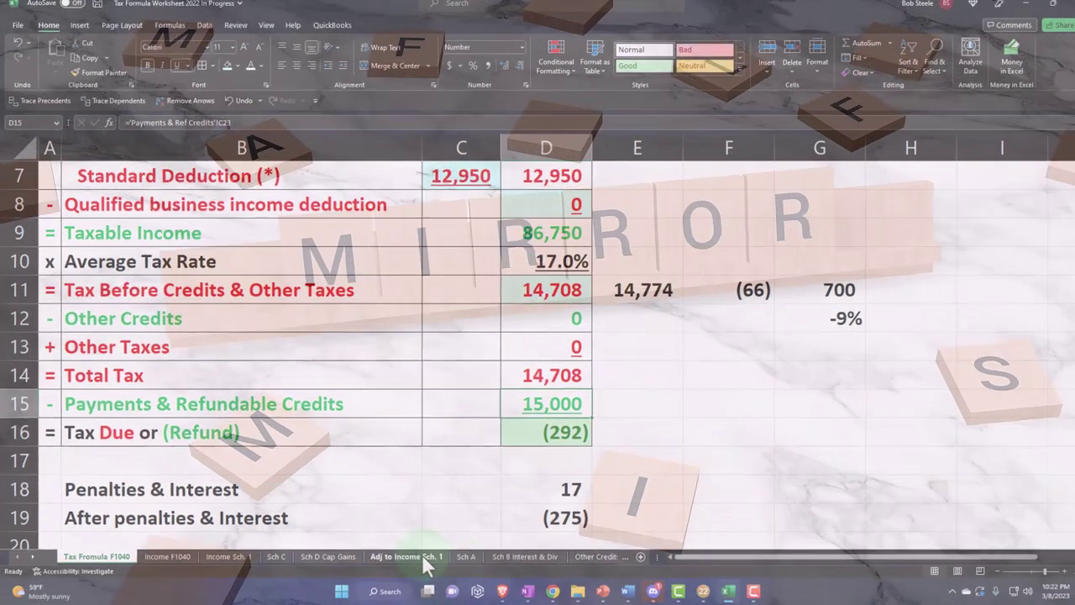
left_click(406, 556)
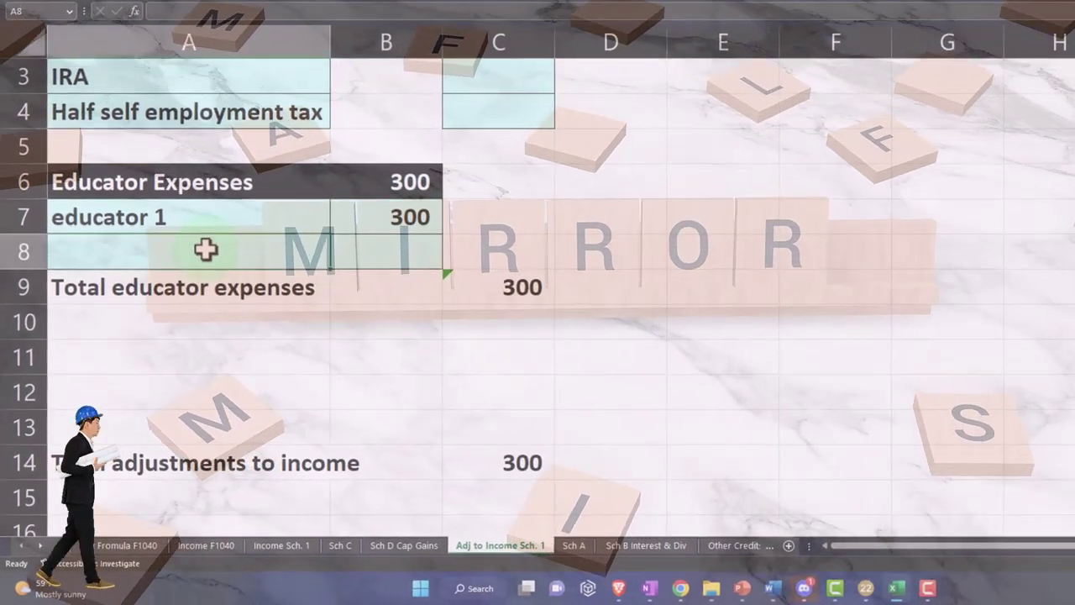
left_click(204, 252)
type("educator 1")
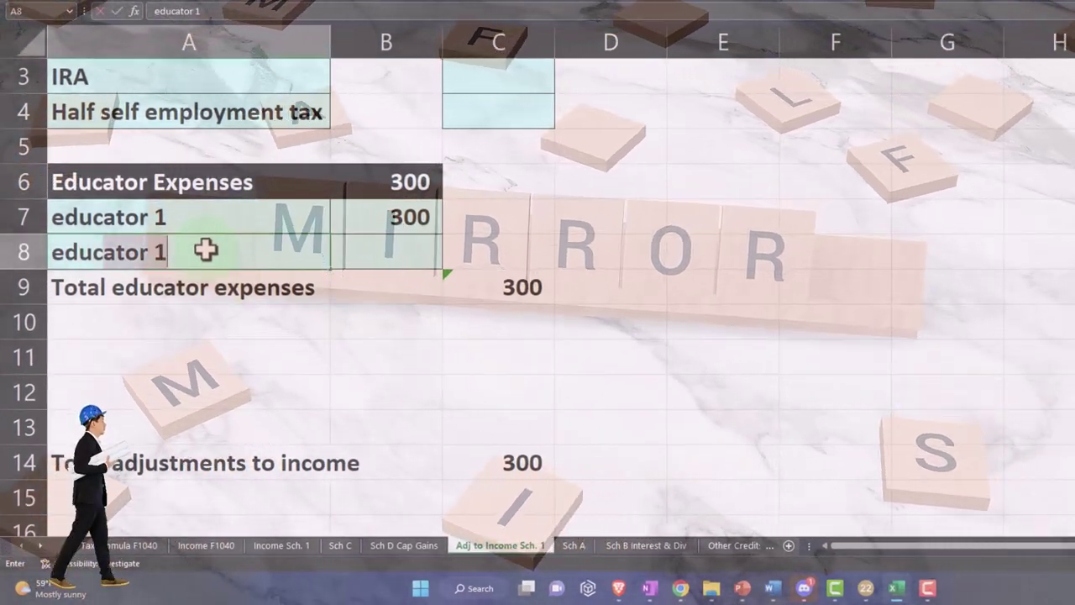
key("BackSpace")
type("2")
key("Return")
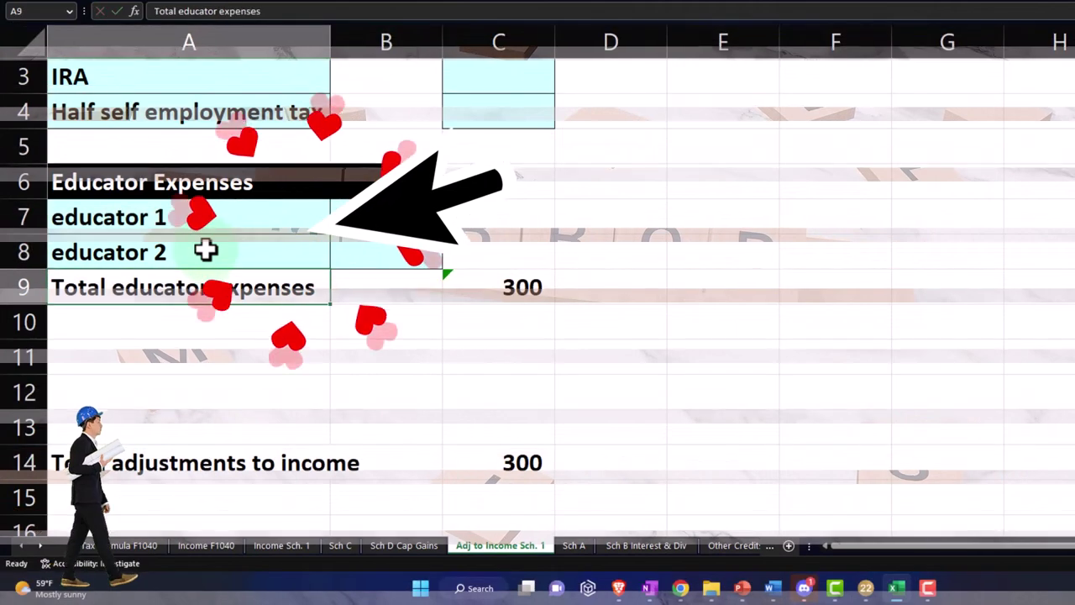
key("Up")
key("Right")
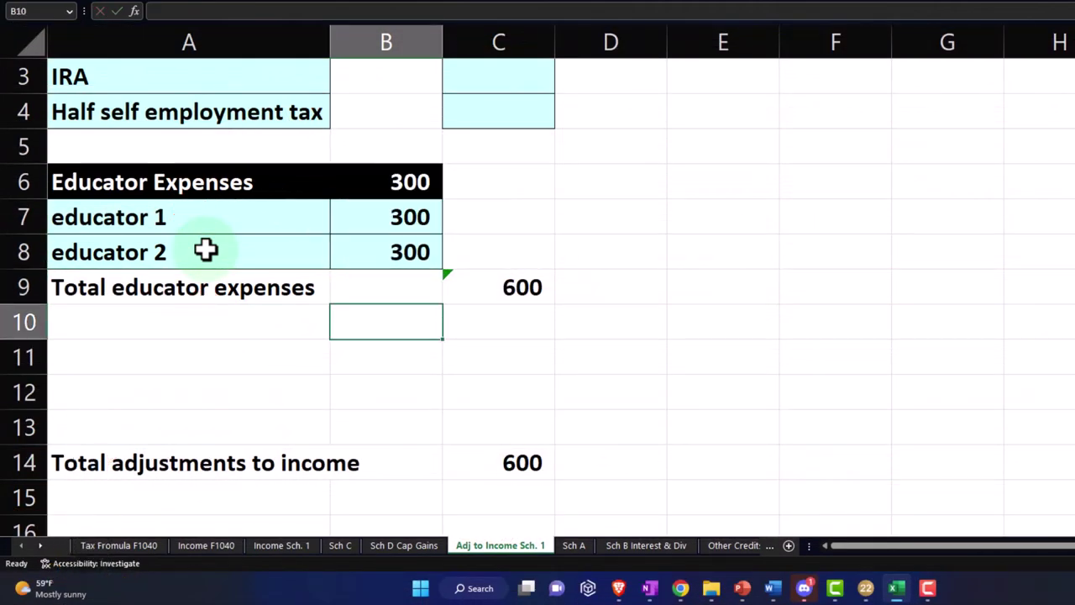
Compare the adjustments and adjusted gross income on the Tax Fromula F1040 sheet with Form 1040 page 1 in Lacerte.
left_click(119, 546)
left_click(504, 362)
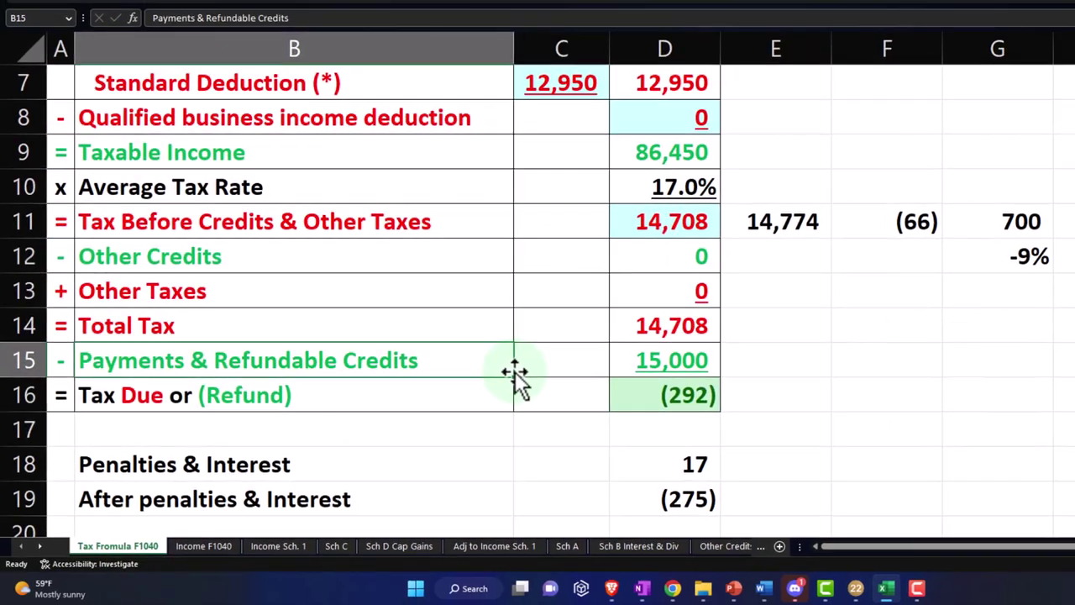
scroll(510, 373, "up", 2)
left_click(652, 158)
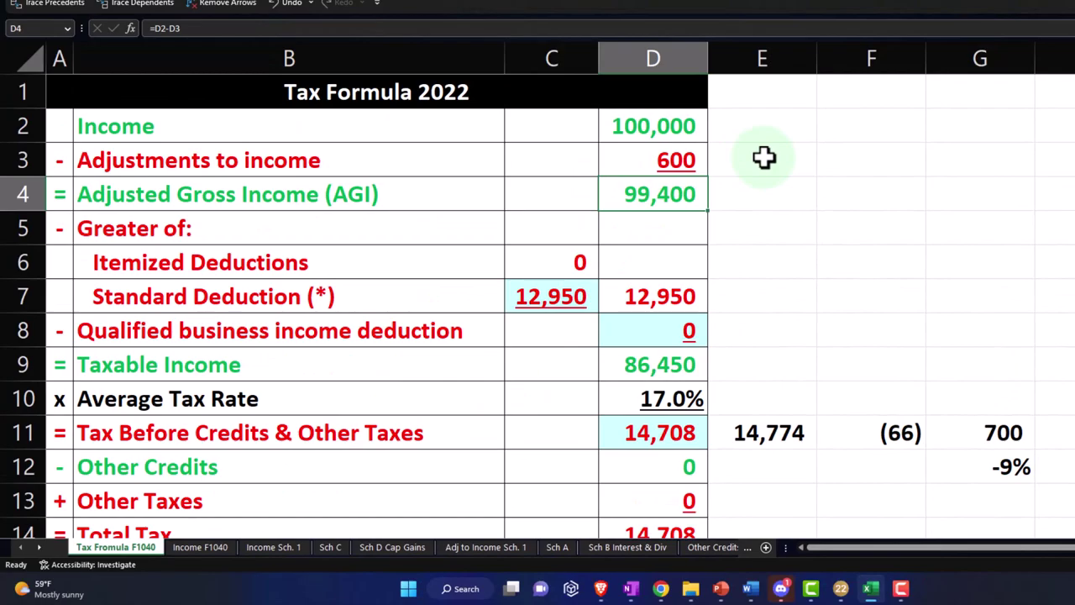
left_click(841, 594)
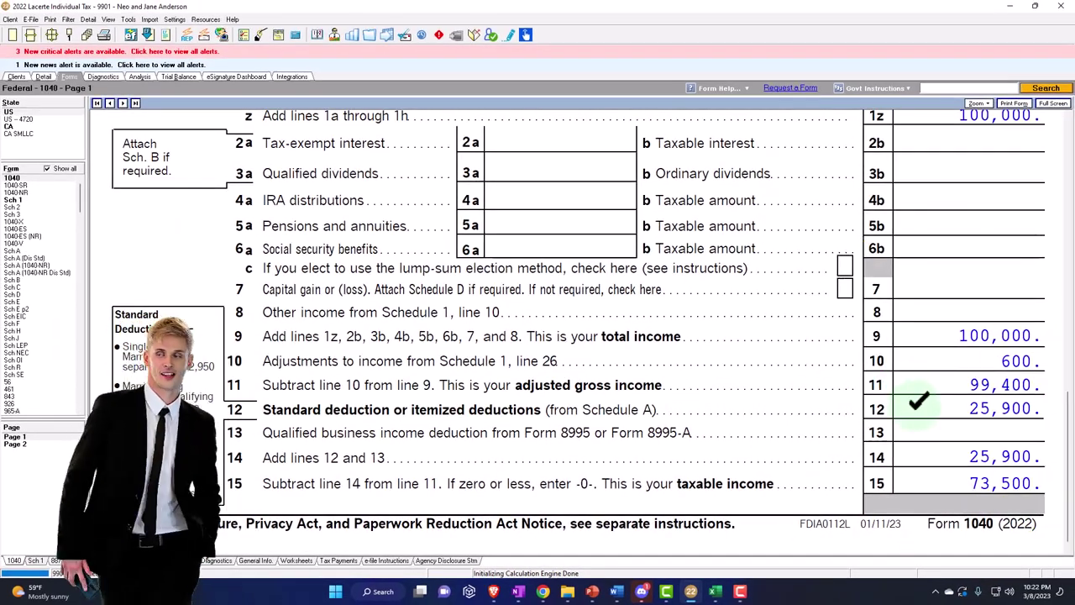
Switch to Excel and link the standard deduction in C7 to the Married Filing Joint amount in C23.
left_click(719, 592)
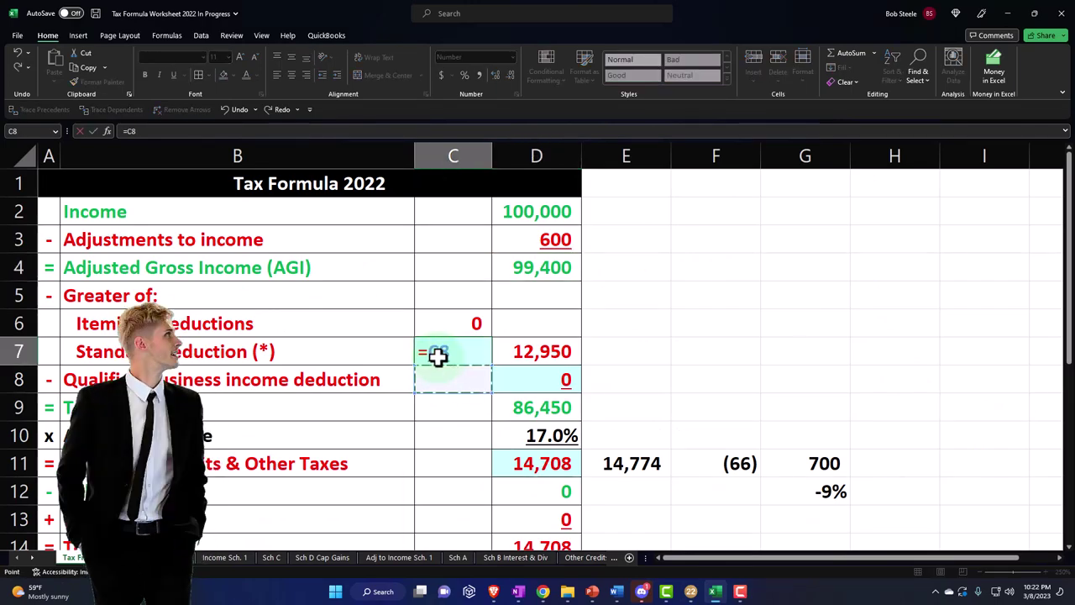
key("Down")
key("Down")
key("Down")
key("Down")
key("Down")
key("Down")
key("Down")
key("Down")
key("Down")
key("Down")
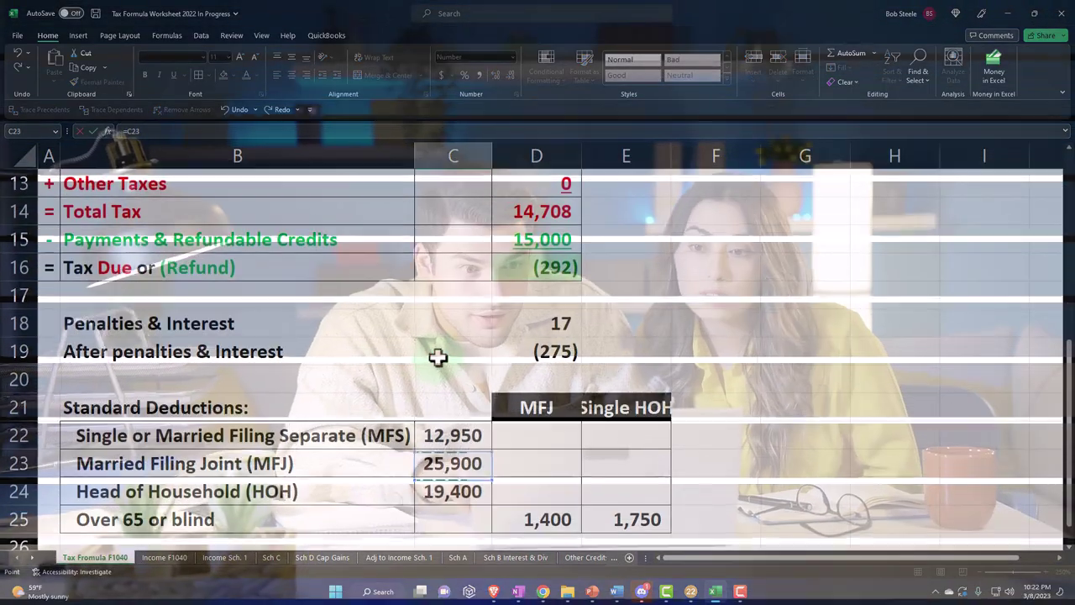
key("Return")
key("Up")
key("Up")
scroll(437, 357, "up", 1)
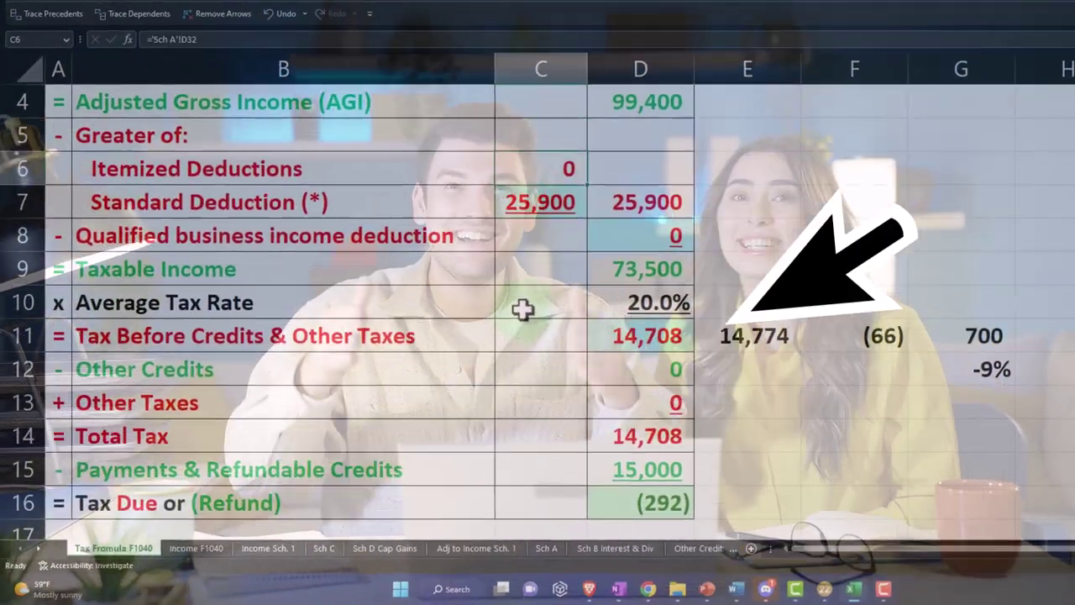
Check the taxable income in D9, switch to Lacerte to compare it with Form 1040 line 15, and look up the tax on page 2.
key("Down")
key("Down")
key("Down")
key("Right")
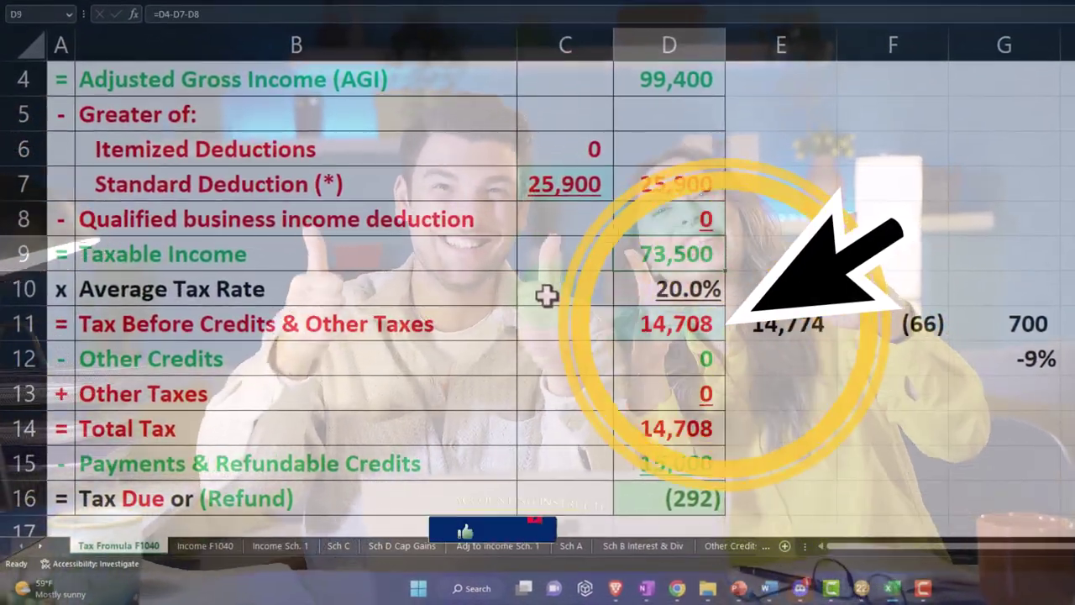
scroll(546, 294, "up", 1)
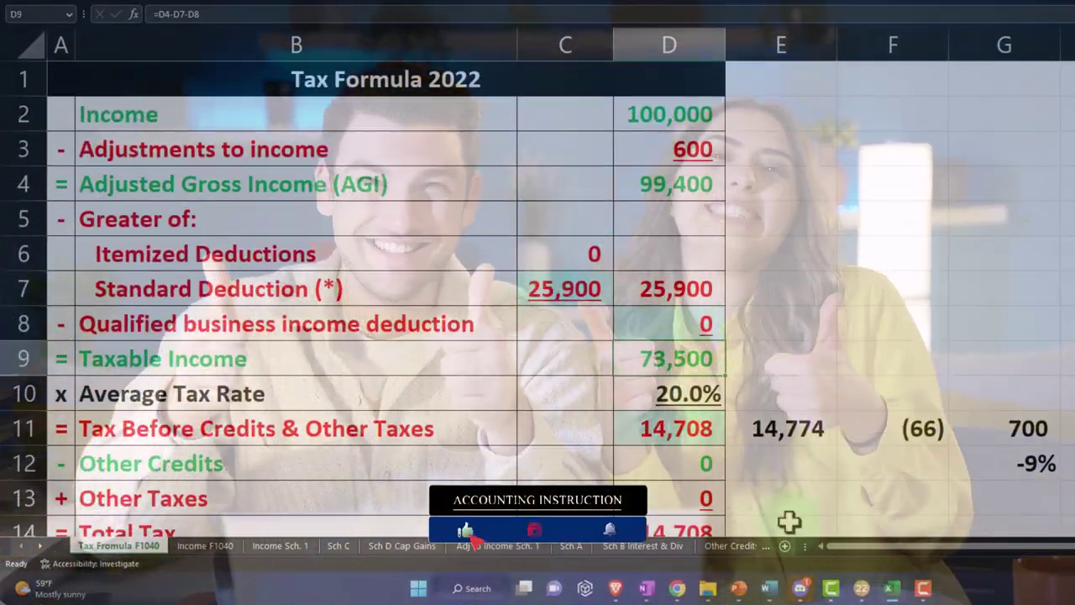
left_click(894, 590)
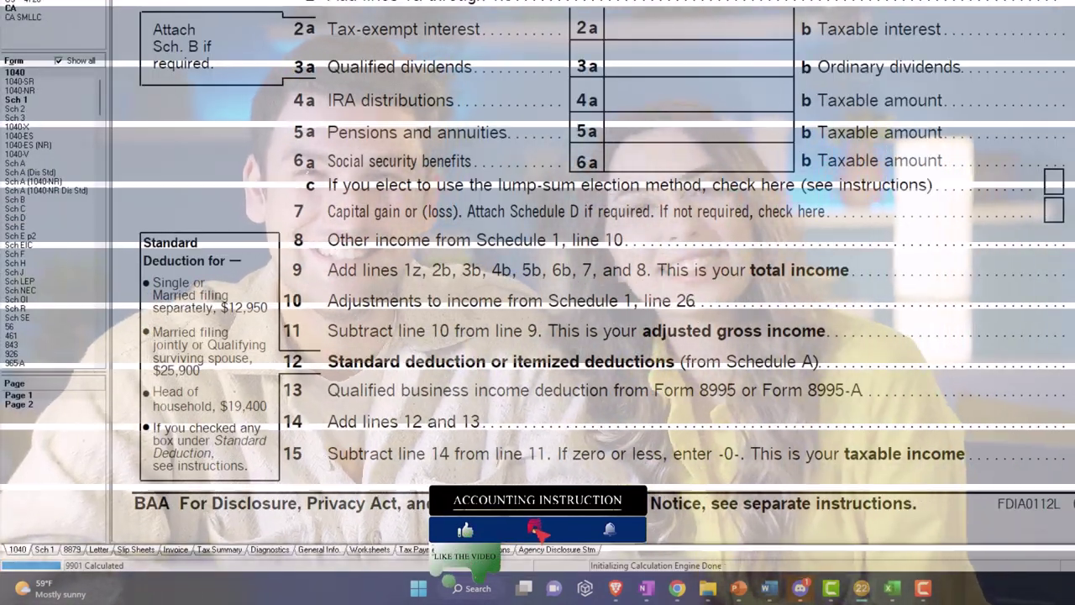
scroll(238, 461, "down", 2)
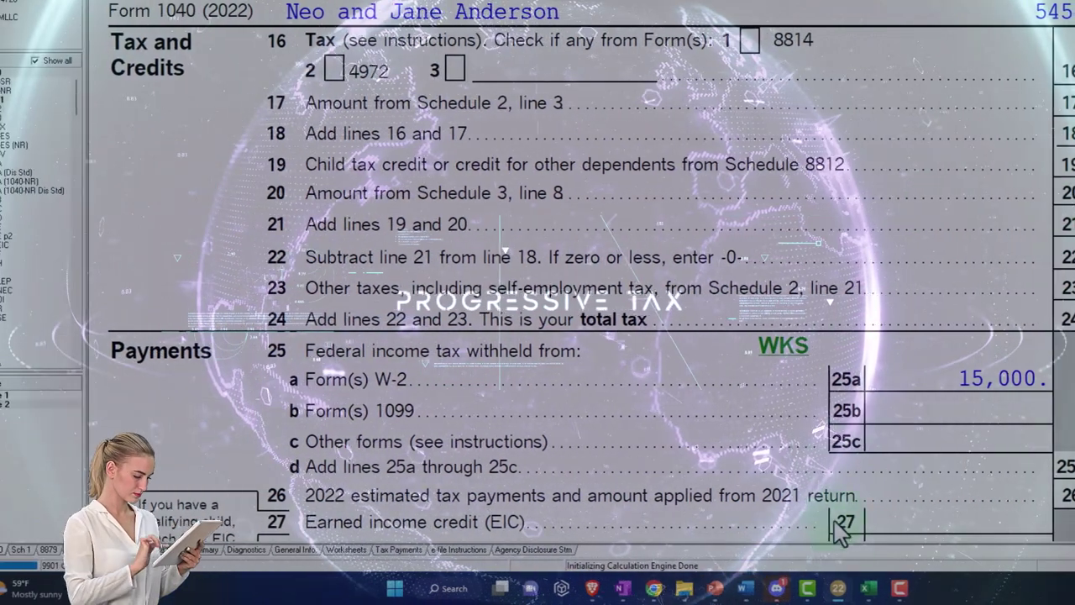
Switch to Excel and enter 8410 as Tax Before Credits & Other Taxes in D11.
left_click(865, 588)
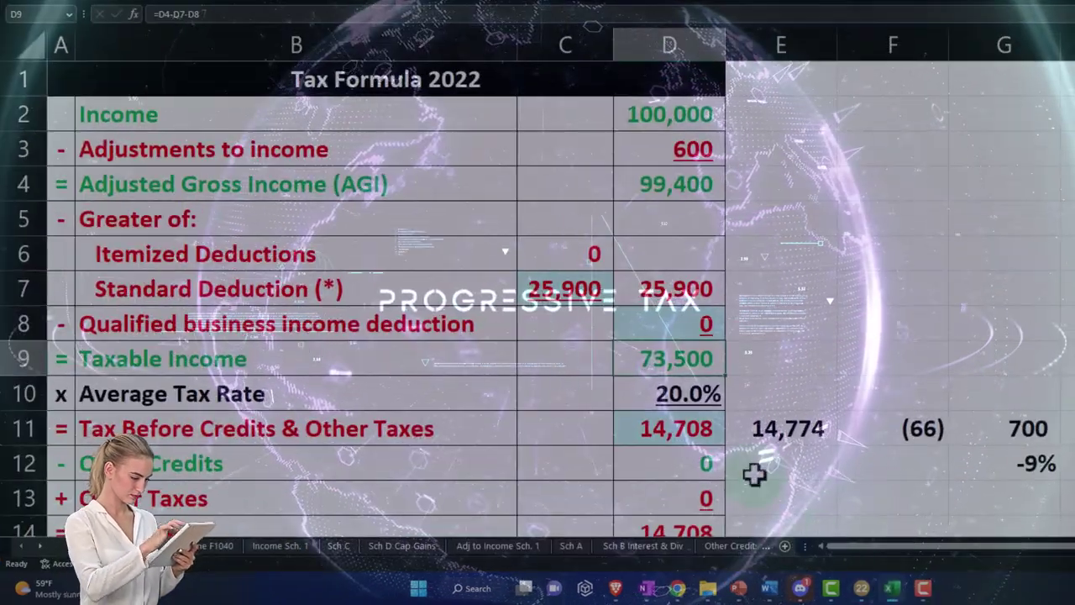
scroll(754, 475, "down", 1)
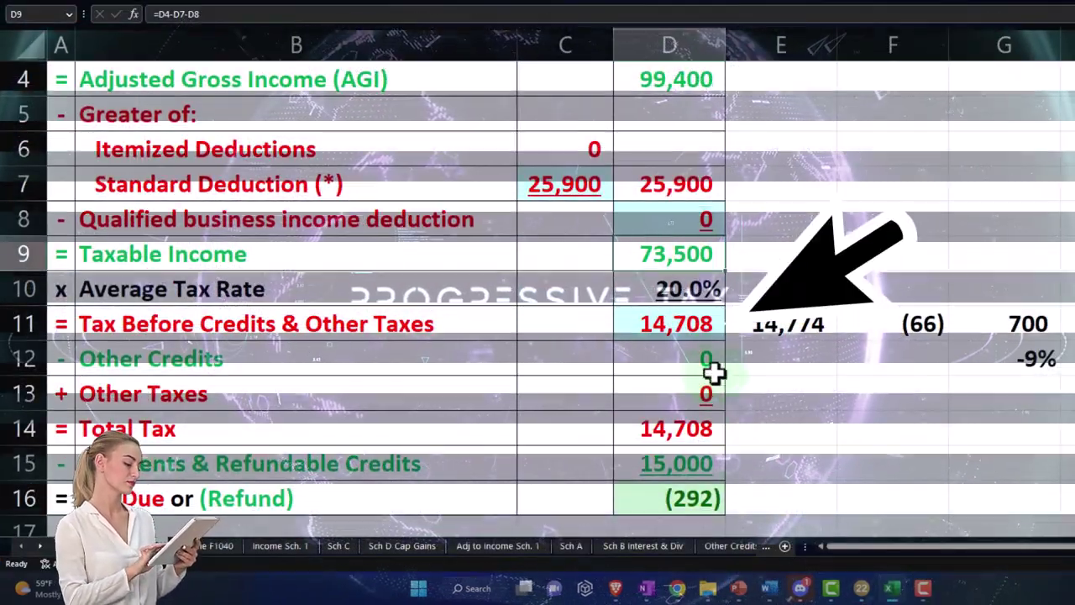
type("8410")
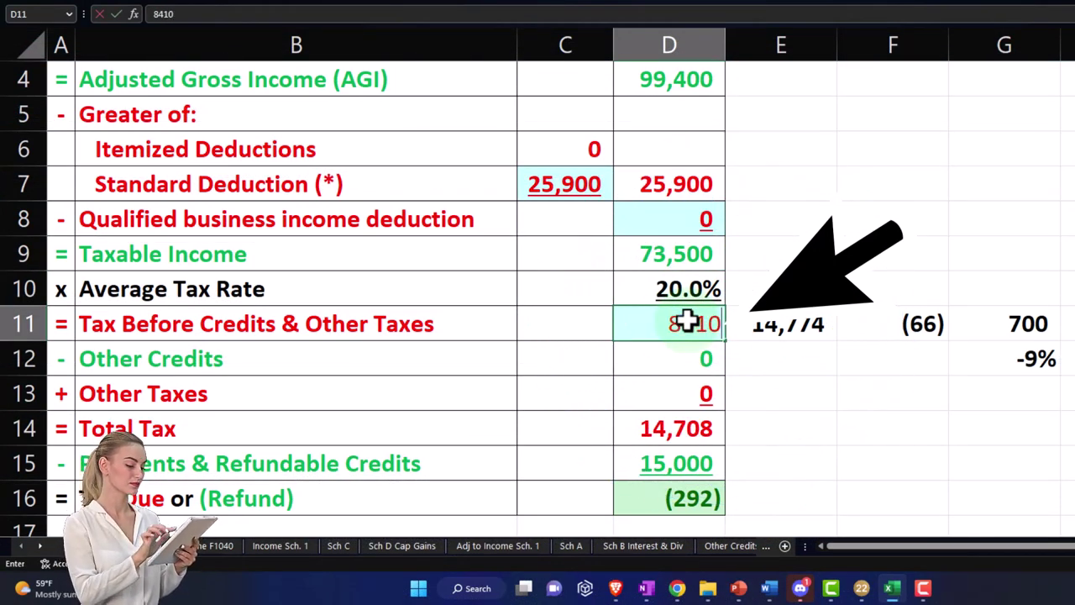
Review the worksheet from income to refund, and switch to Lacerte to compare it with the tax, payments and refund on Form 1040 page 2.
scroll(687, 321, "up", 1)
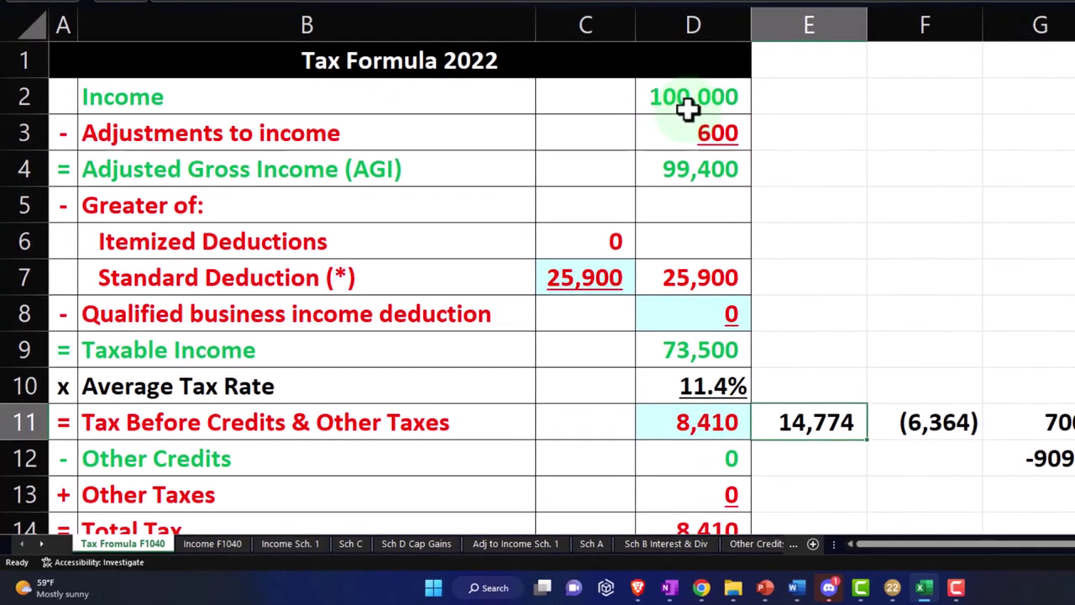
scroll(725, 236, "down", 1)
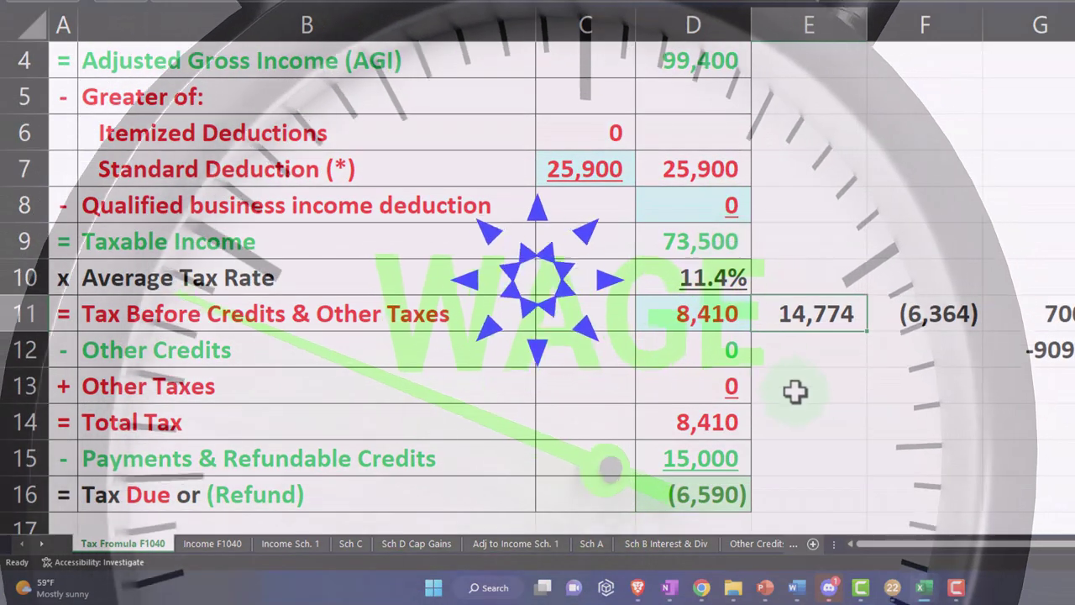
left_click(931, 588)
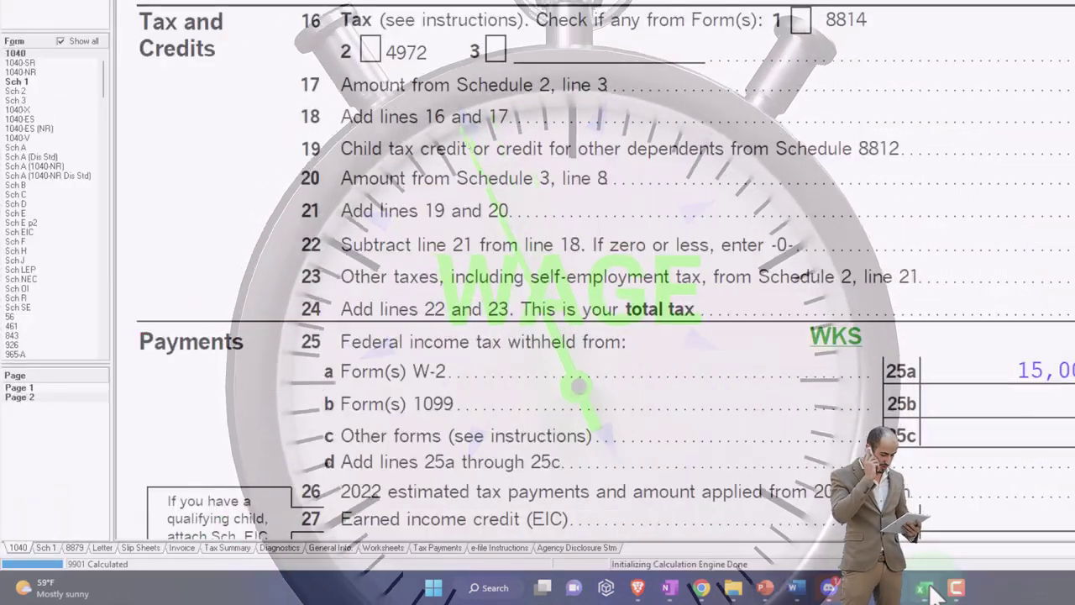
scroll(588, 336, "down", 3)
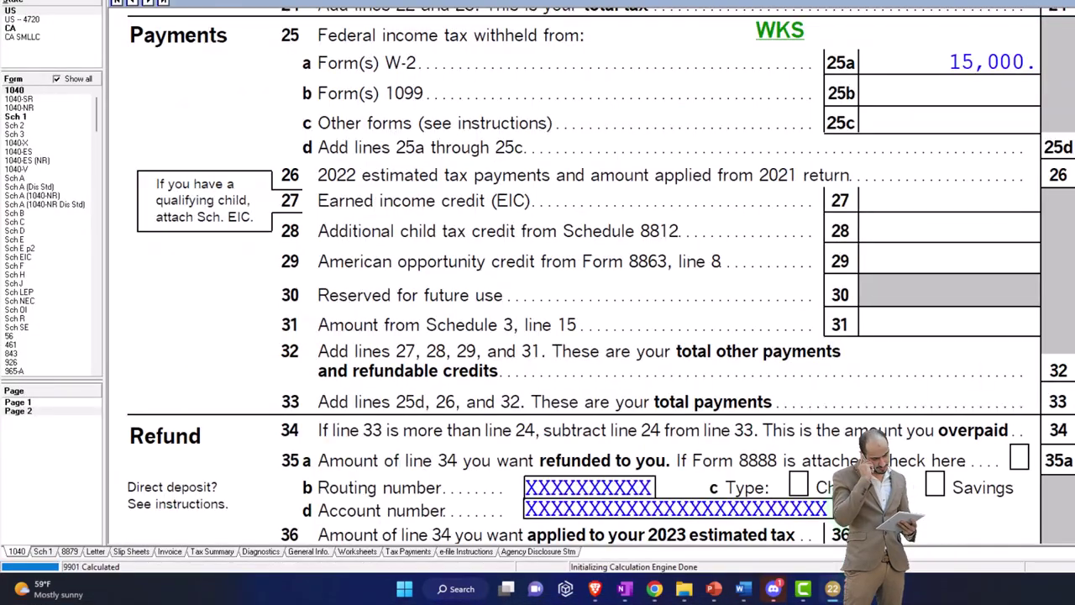
scroll(588, 336, "down", 2)
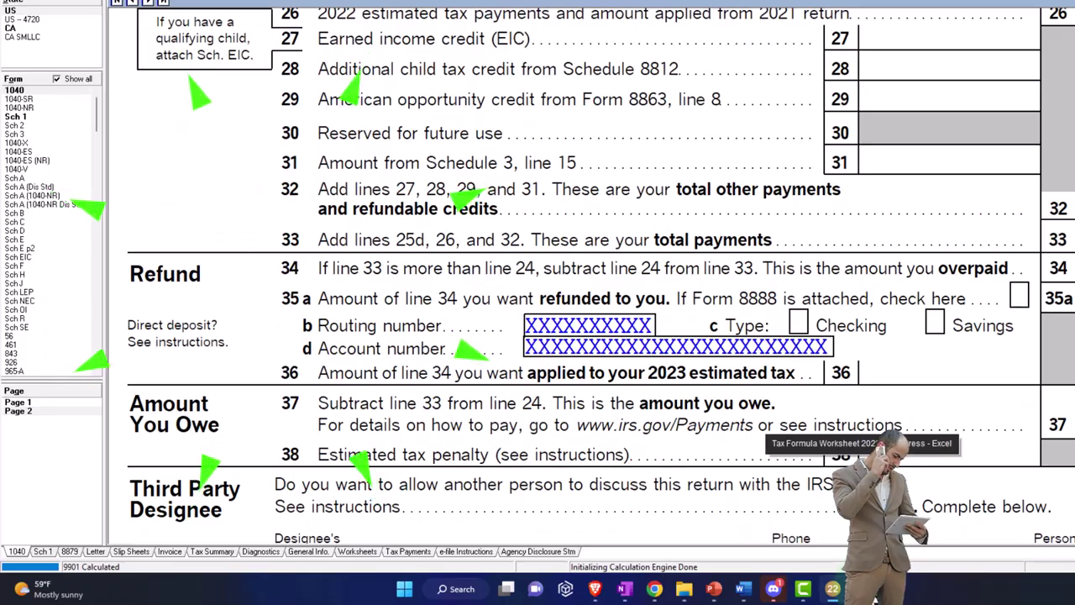
Switch to Excel and set Tax Before Credits & Other Taxes in D11 to 8,412.
left_click(866, 496)
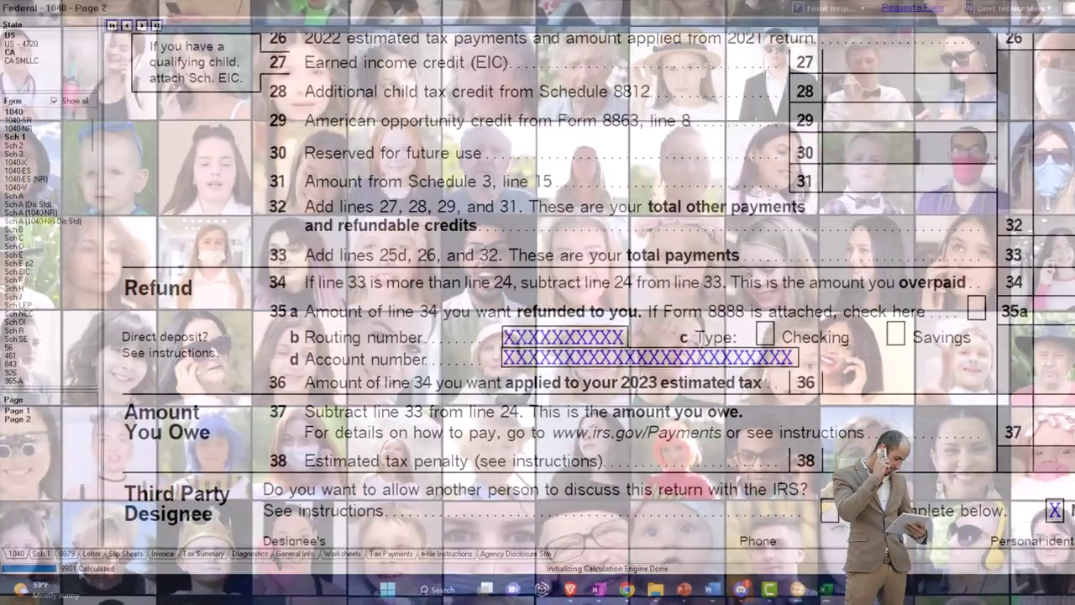
scroll(546, 294, "up", 3)
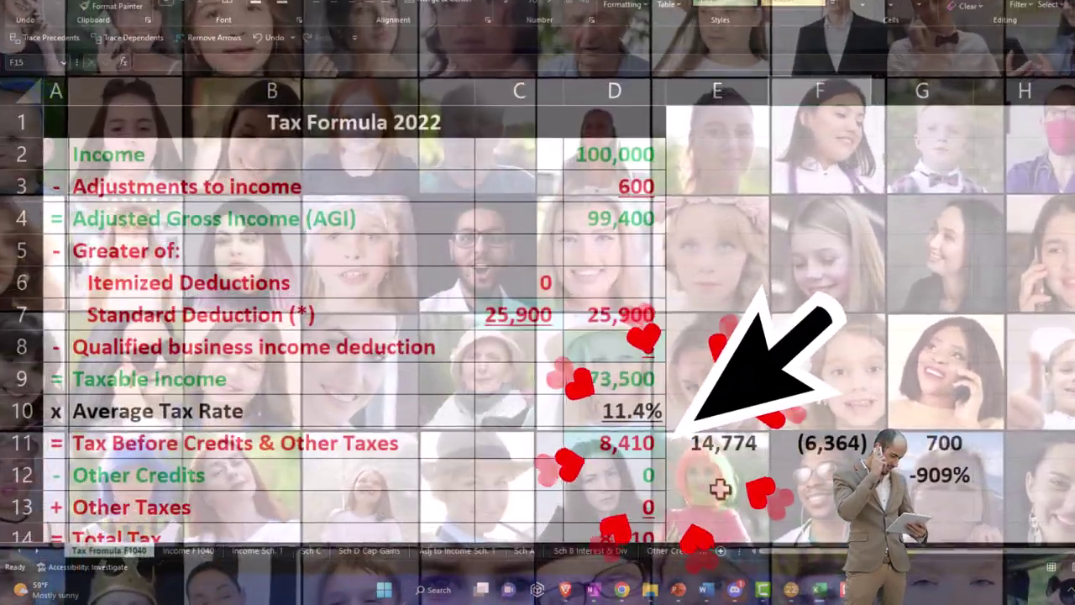
left_click(644, 443)
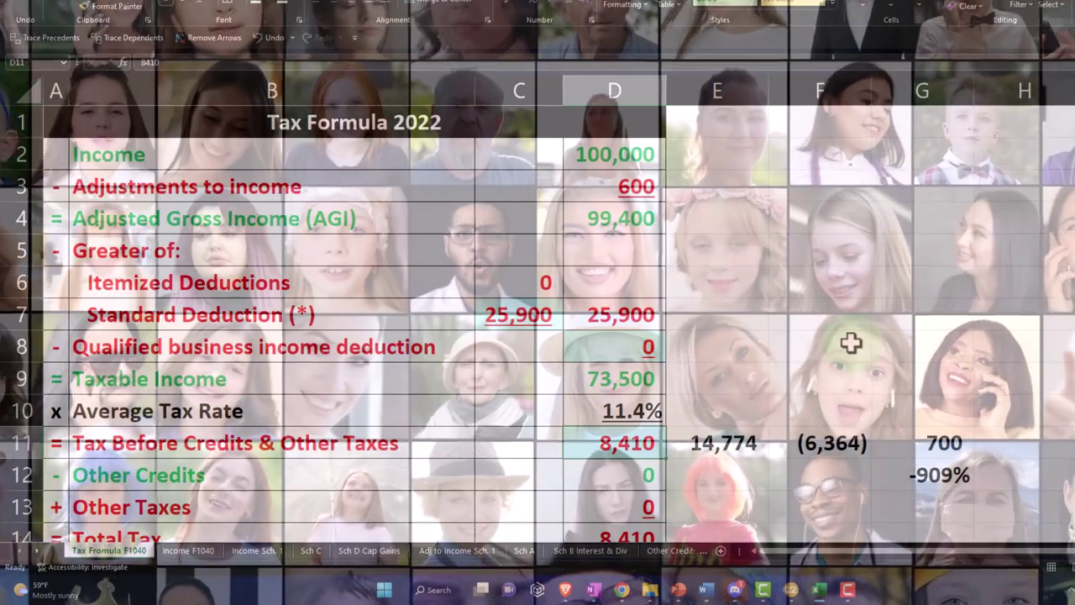
type("8,412")
key("Return")
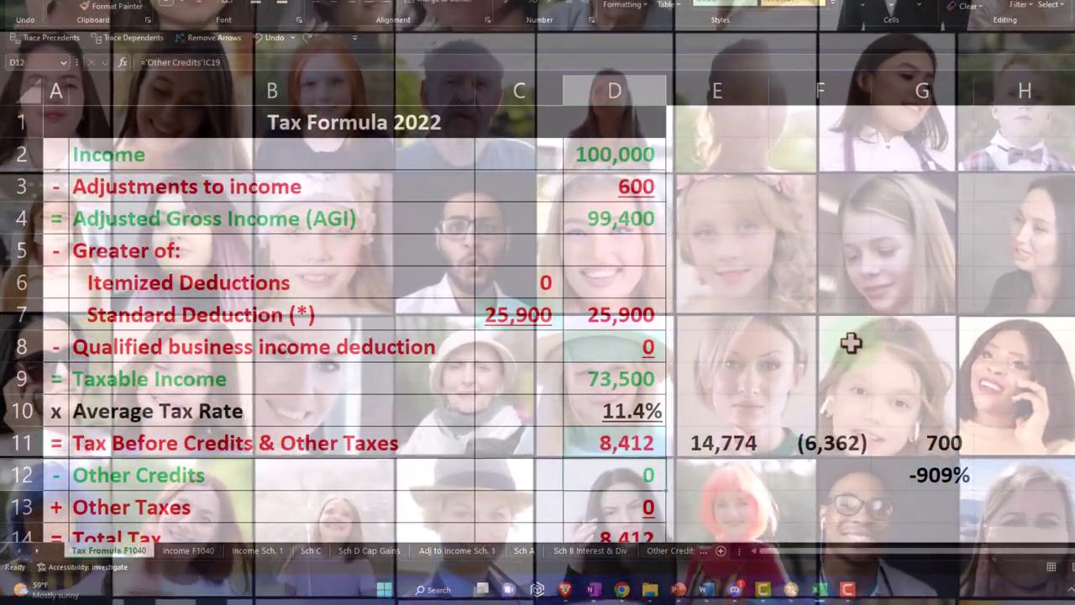
Compare the worksheet's Tax Due or (Refund) amount in D16 with line 34 of Form 1040 page 2 in Lacerte.
scroll(851, 342, "down", 3)
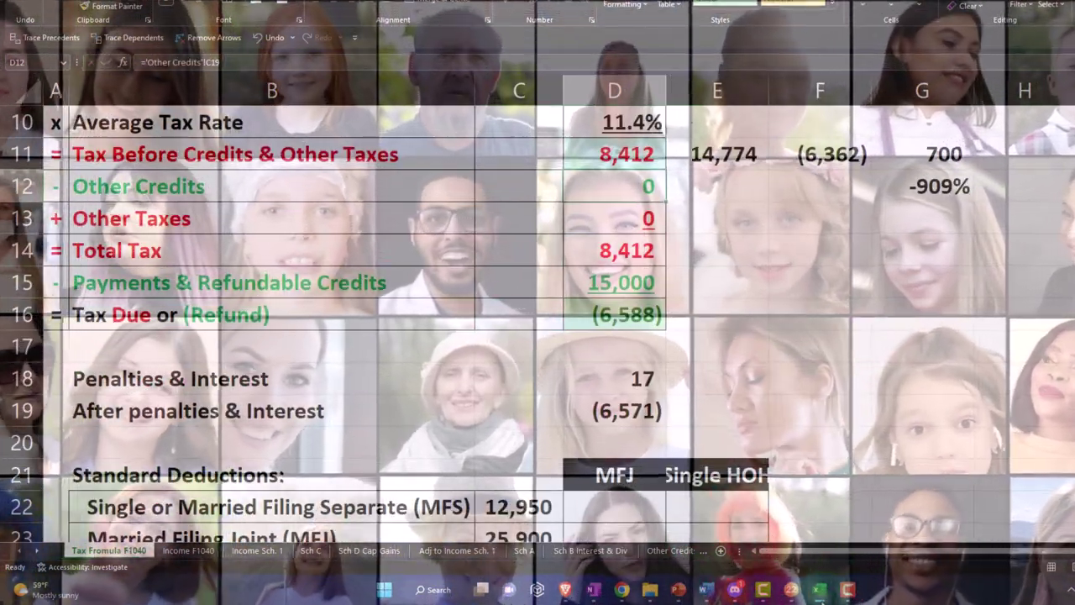
left_click(820, 591)
scroll(832, 479, "down", 10)
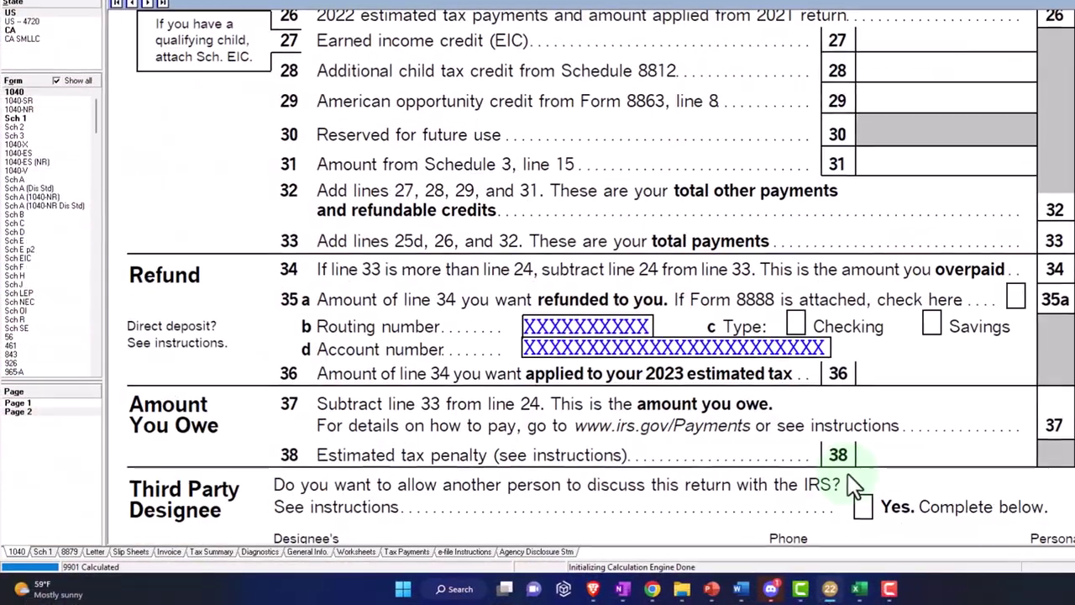
left_click(865, 592)
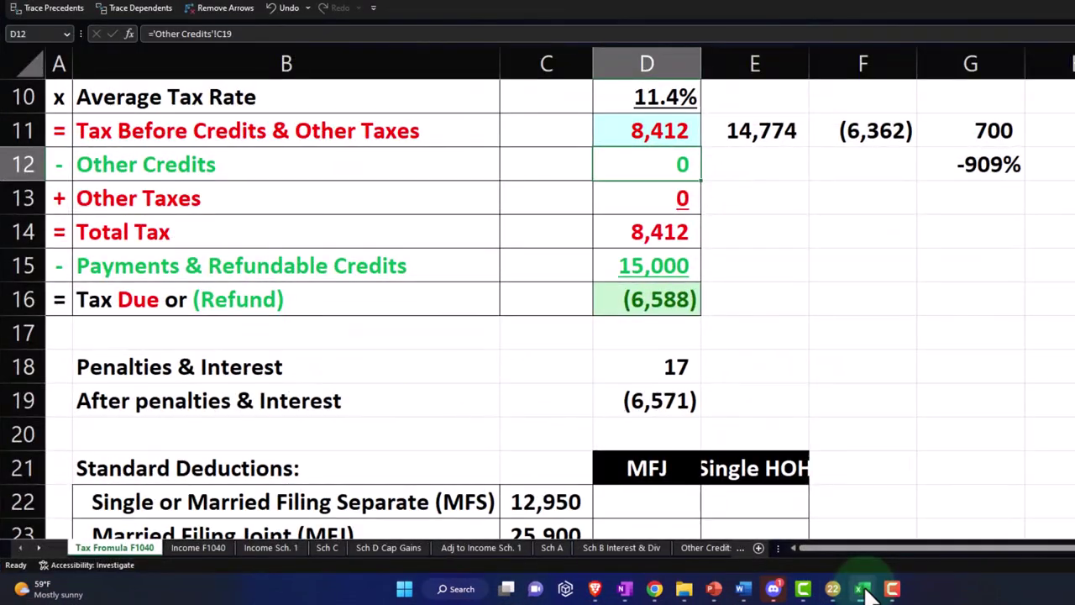
Switch to Lacerte and review Form 1040 page 1 from the filing status down to the income lines.
left_click(865, 591)
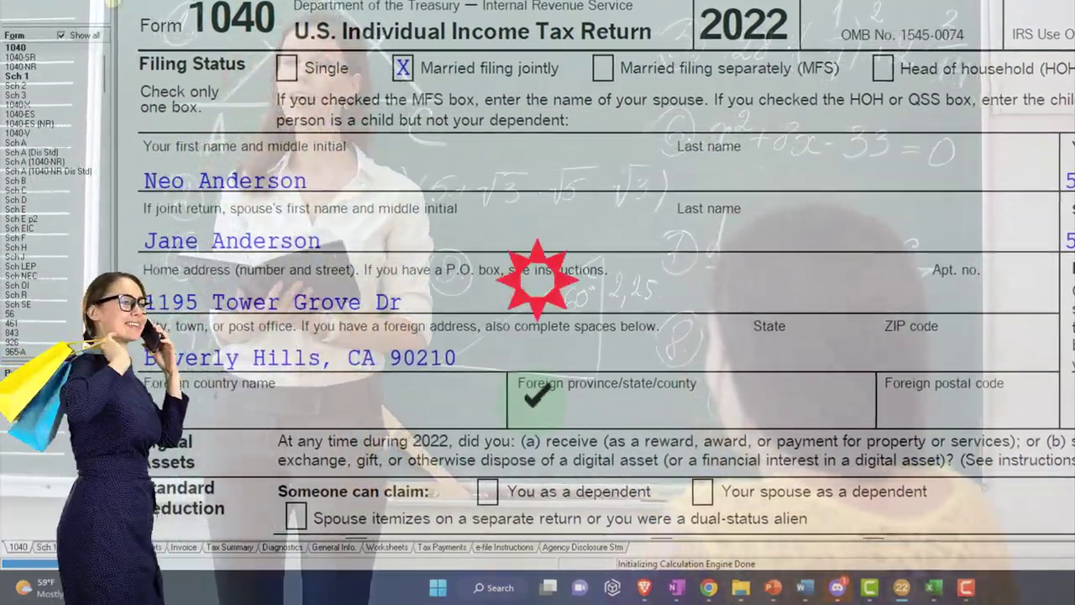
scroll(537, 395, "down", 10)
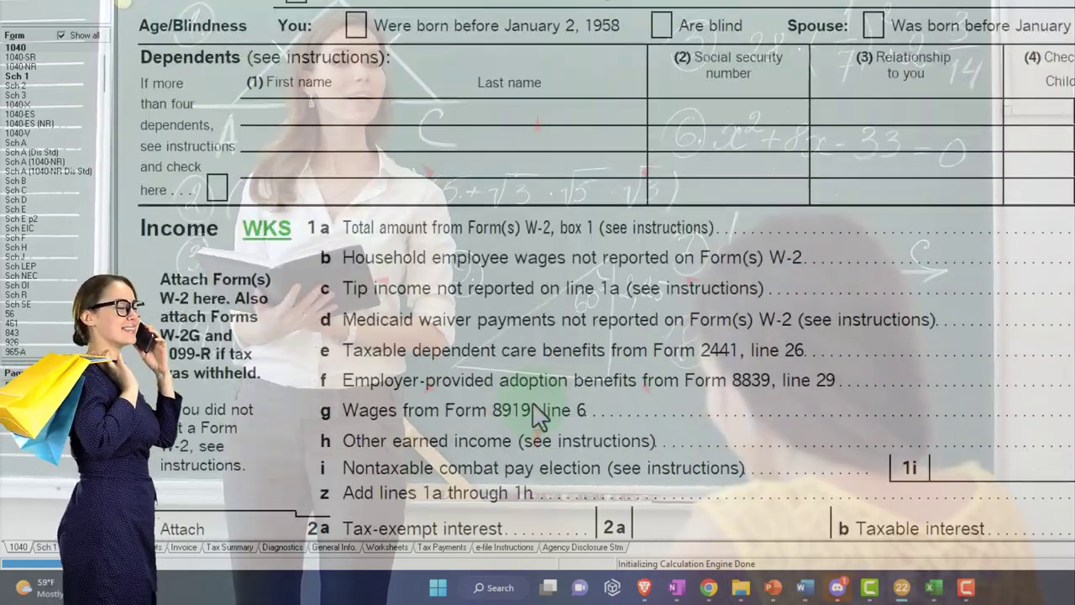